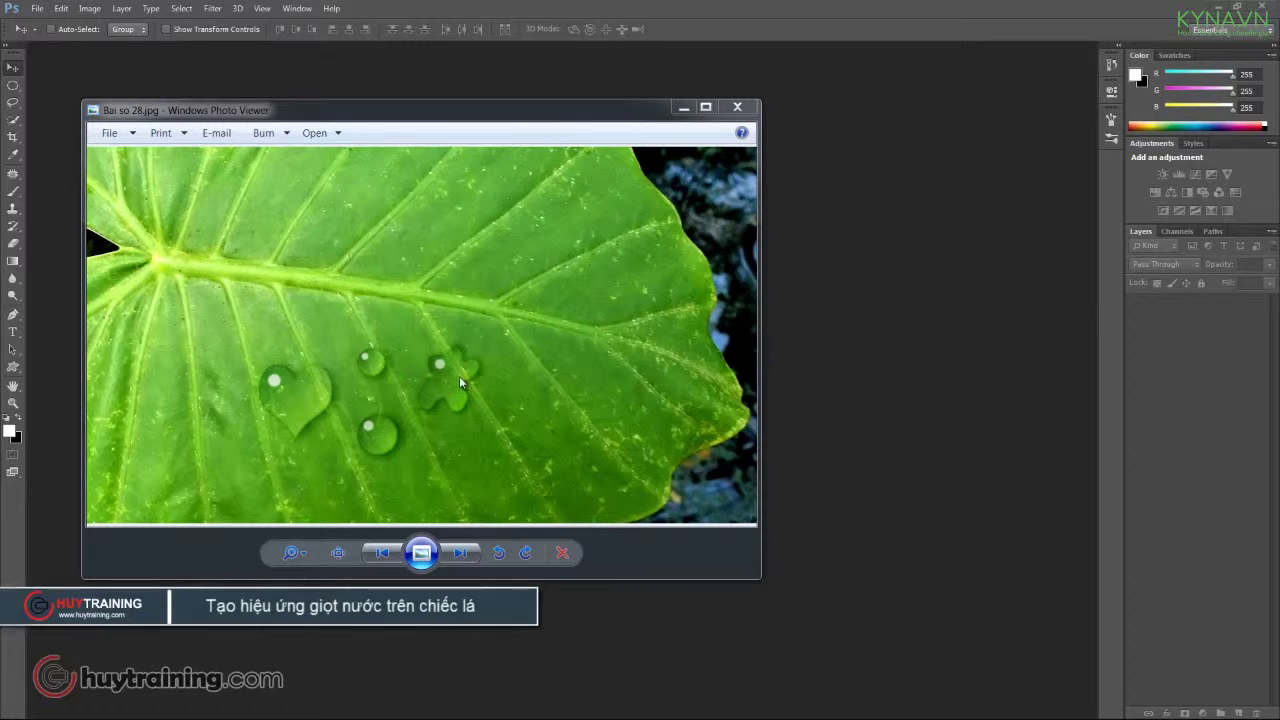
- Compare the finished water-drop example with the plain leaf photo, and open Leaf.jpg in Photoshop
left_click(466, 561)
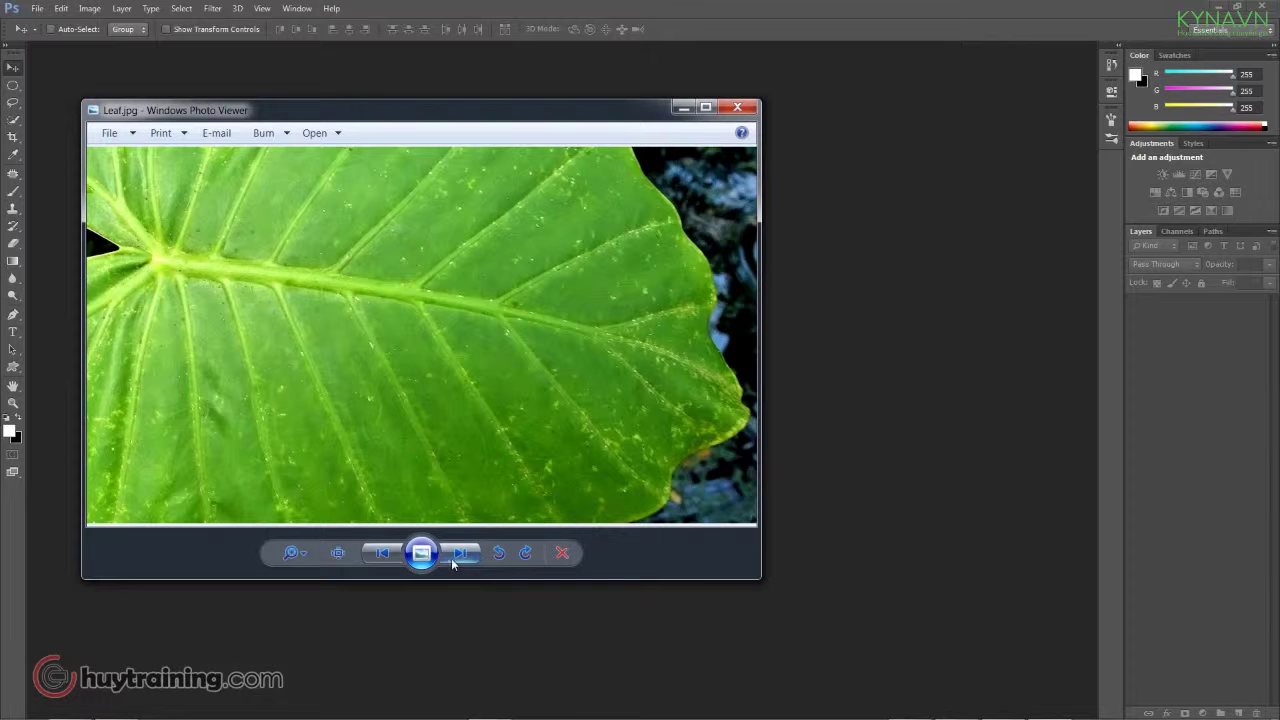
left_click(451, 558)
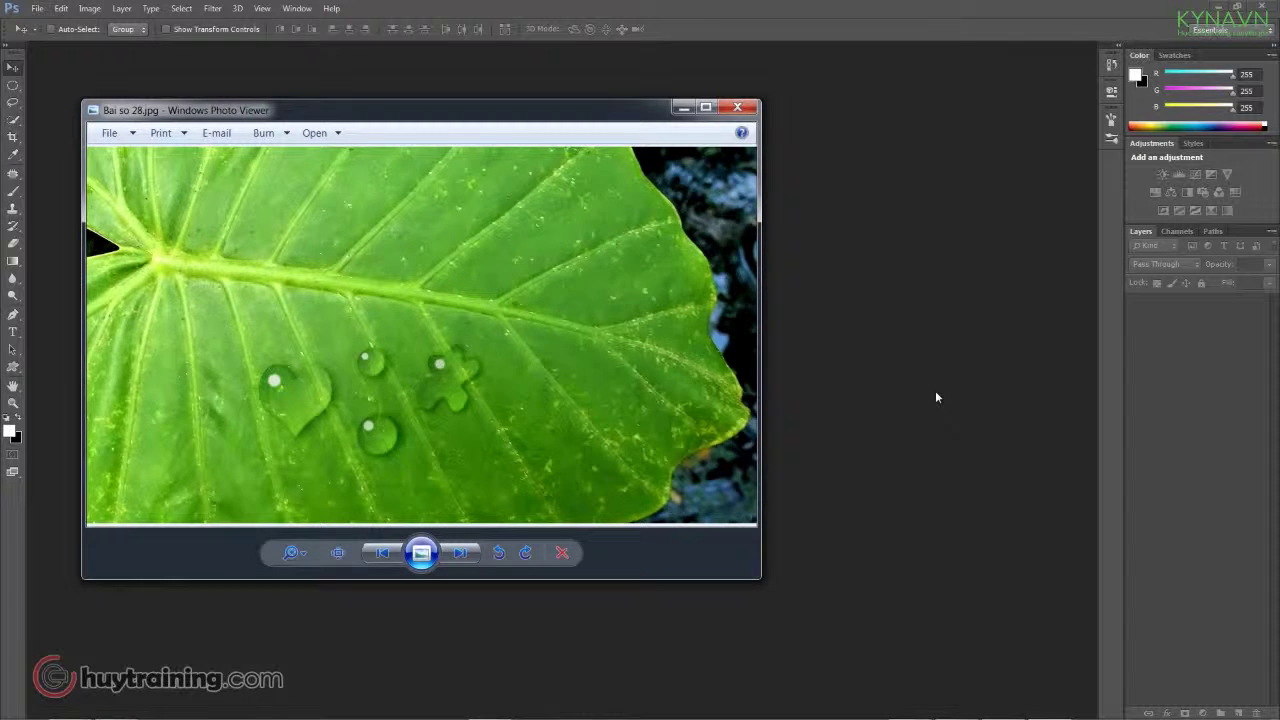
key("alt+F4")
key("ctrl+o")
double_click(496, 159)
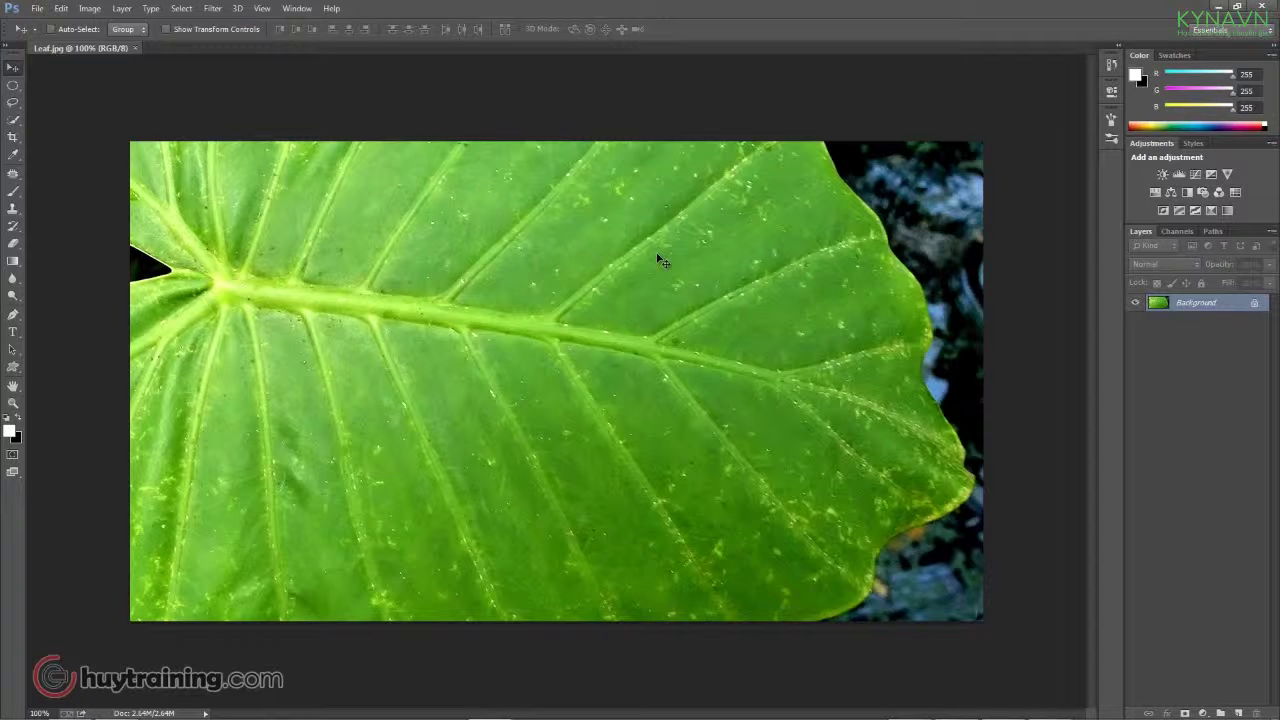
- Create a new layer and fill a small circular selection with white on the lower middle part of the leaf
key("ctrl+shift+n")
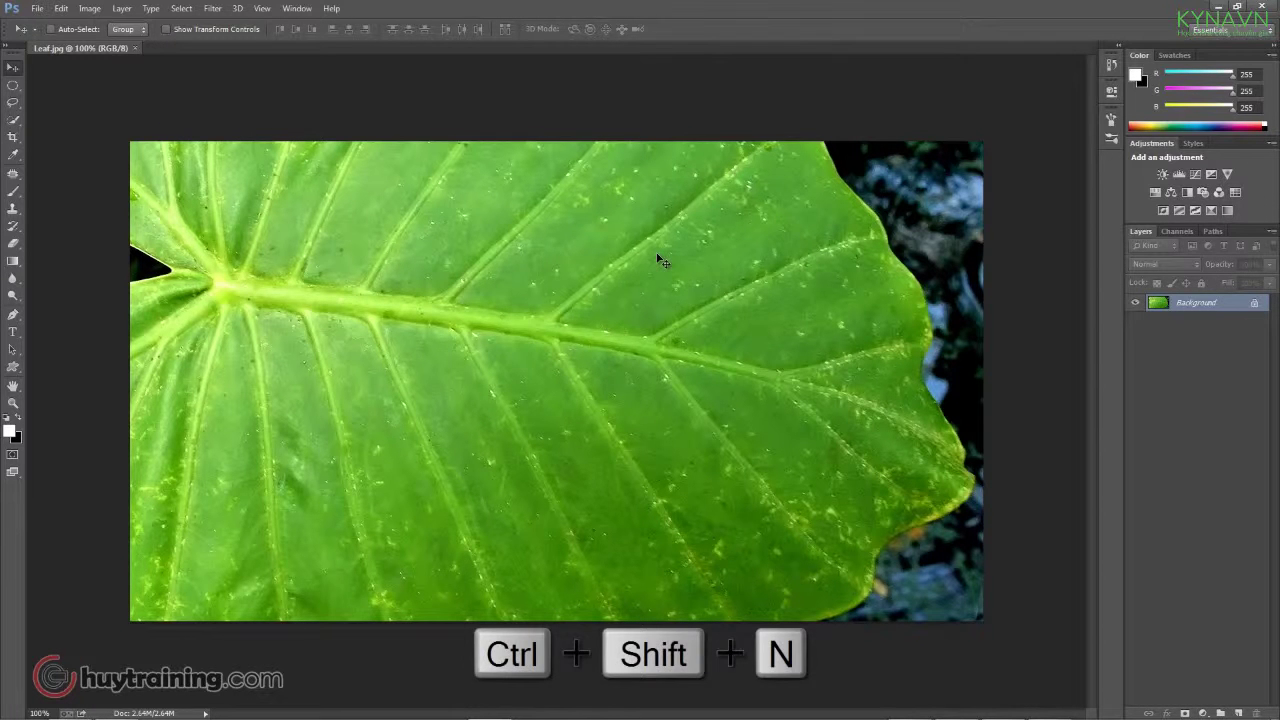
key("Return")
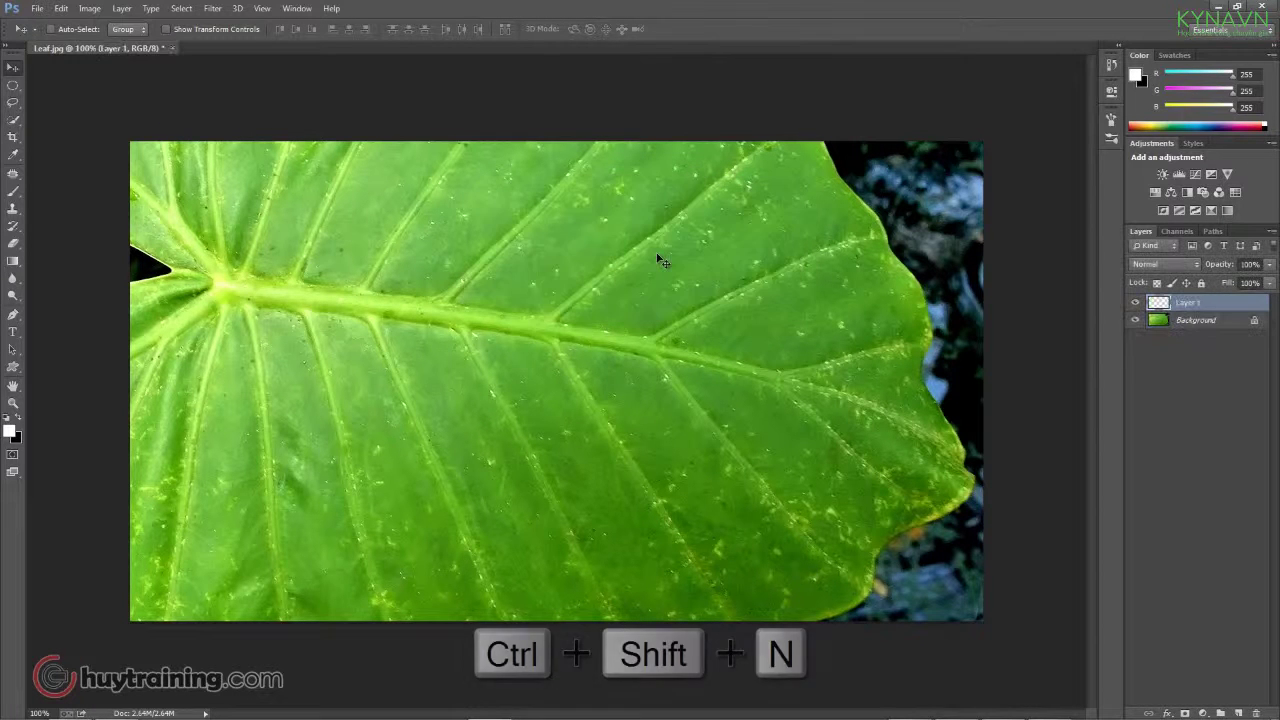
left_click(13, 86)
left_click(70, 96)
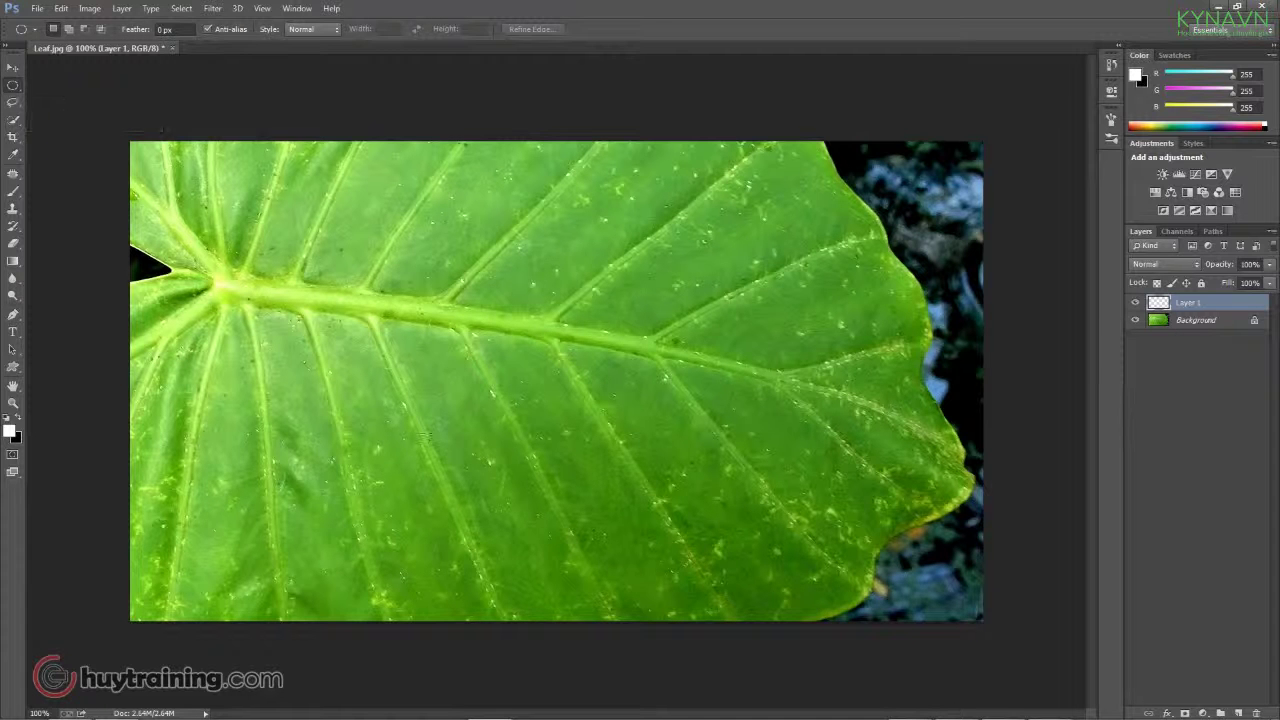
left_click_drag(472, 464, 482, 472)
key("alt+Delete")
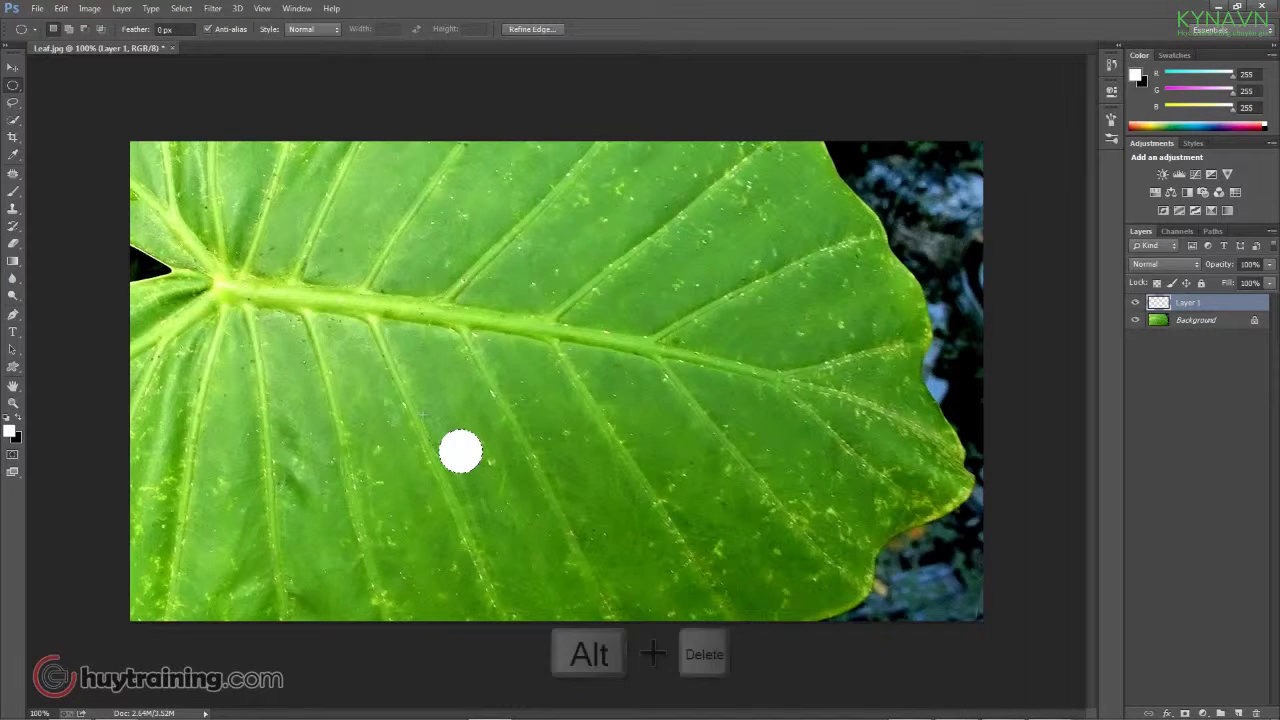
- Fill the selected circle with a linear Black, White gradient, dark at its upper left and light at its lower right
scroll(456, 455, "up", 1)
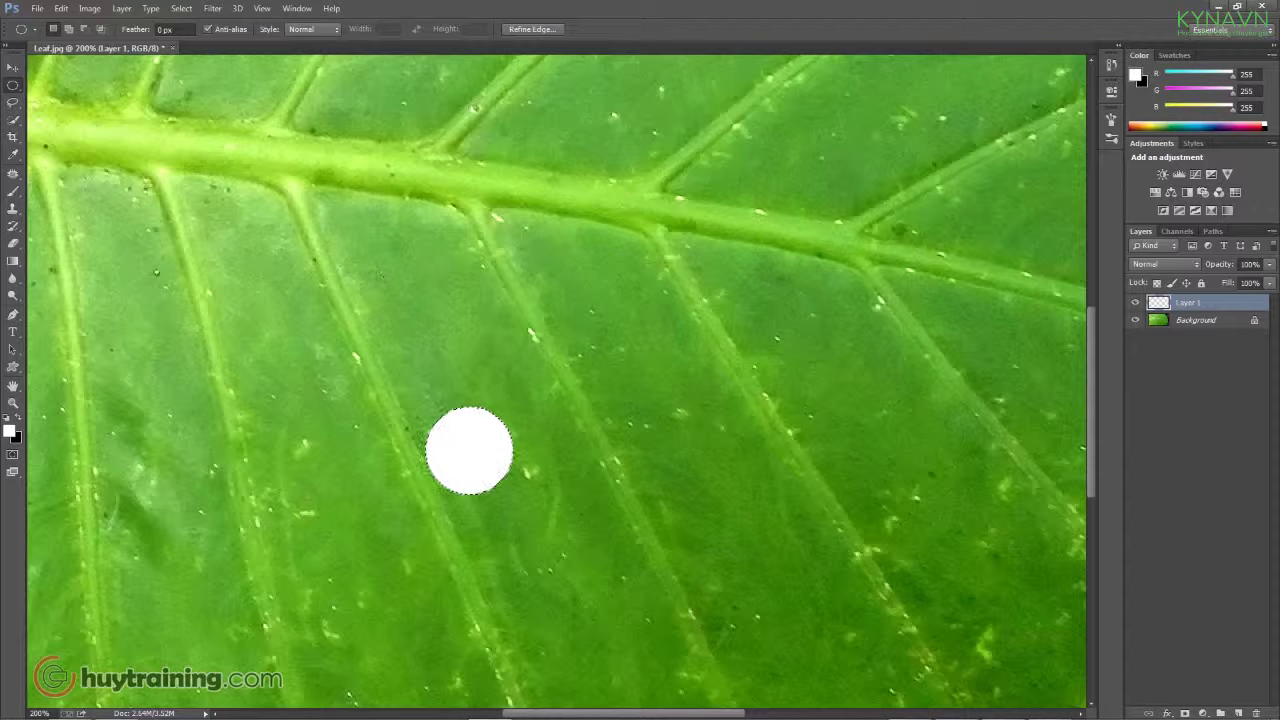
key("g")
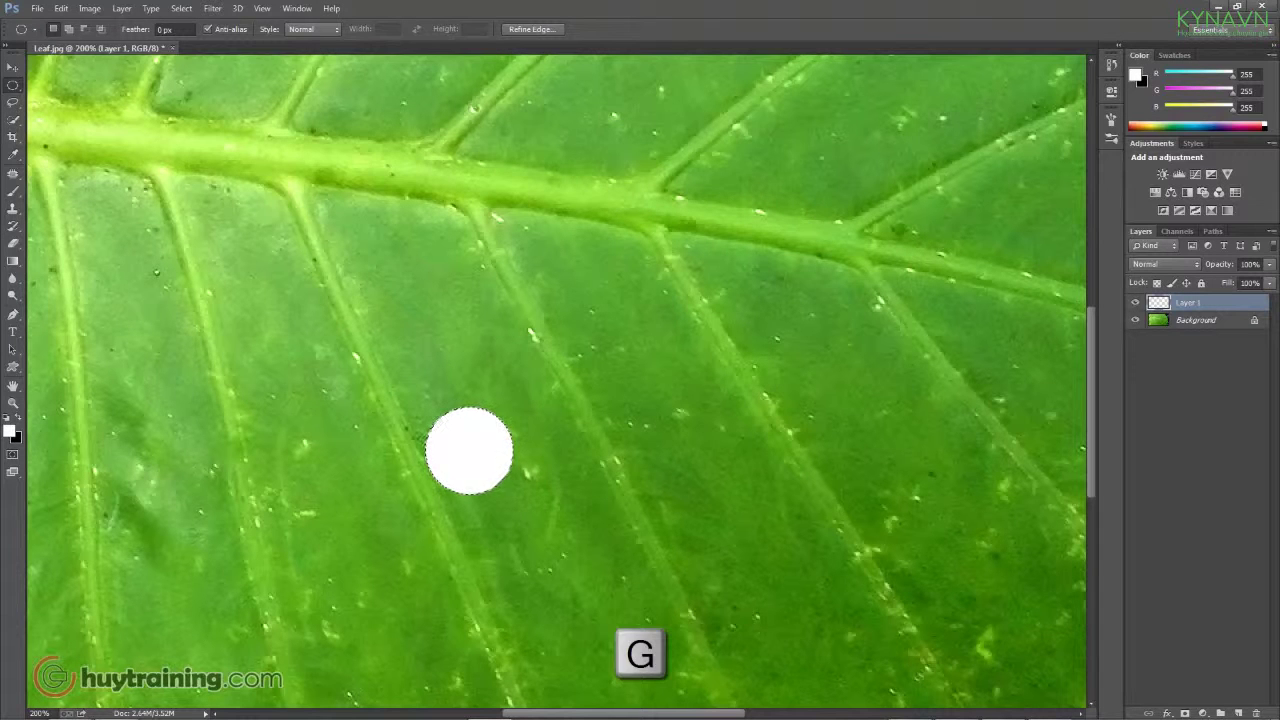
left_click(72, 30)
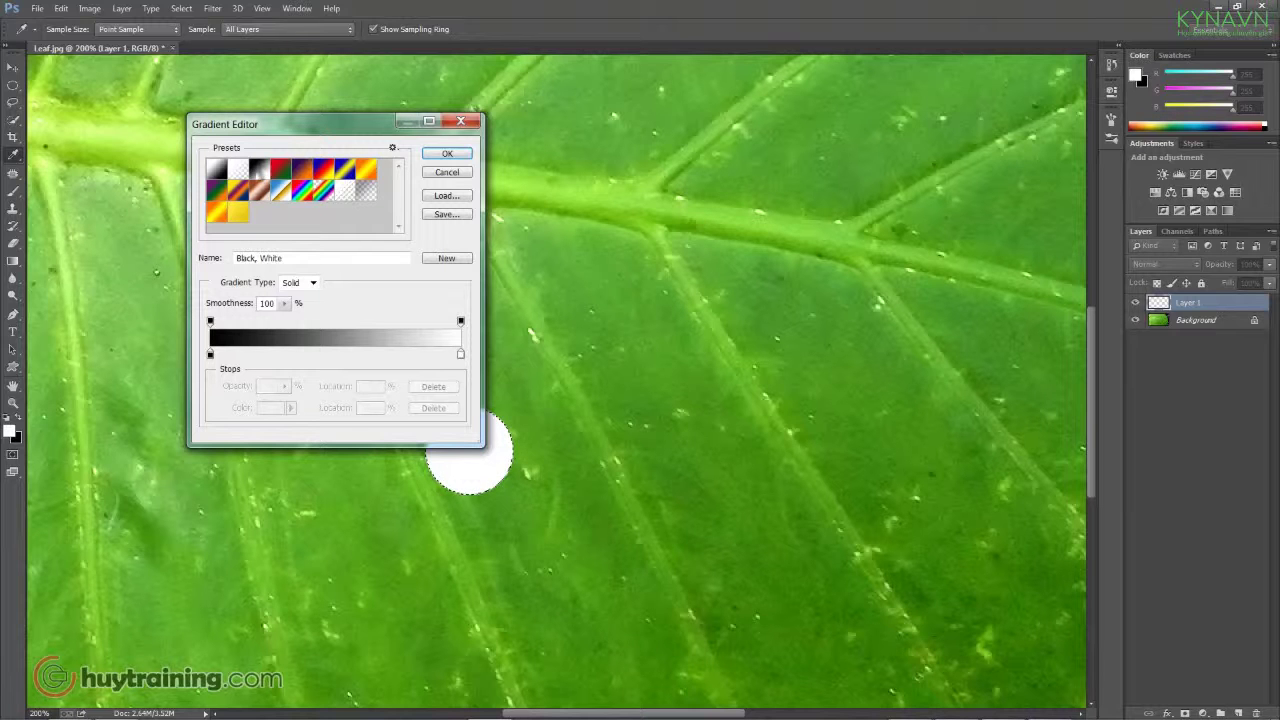
left_click(446, 154)
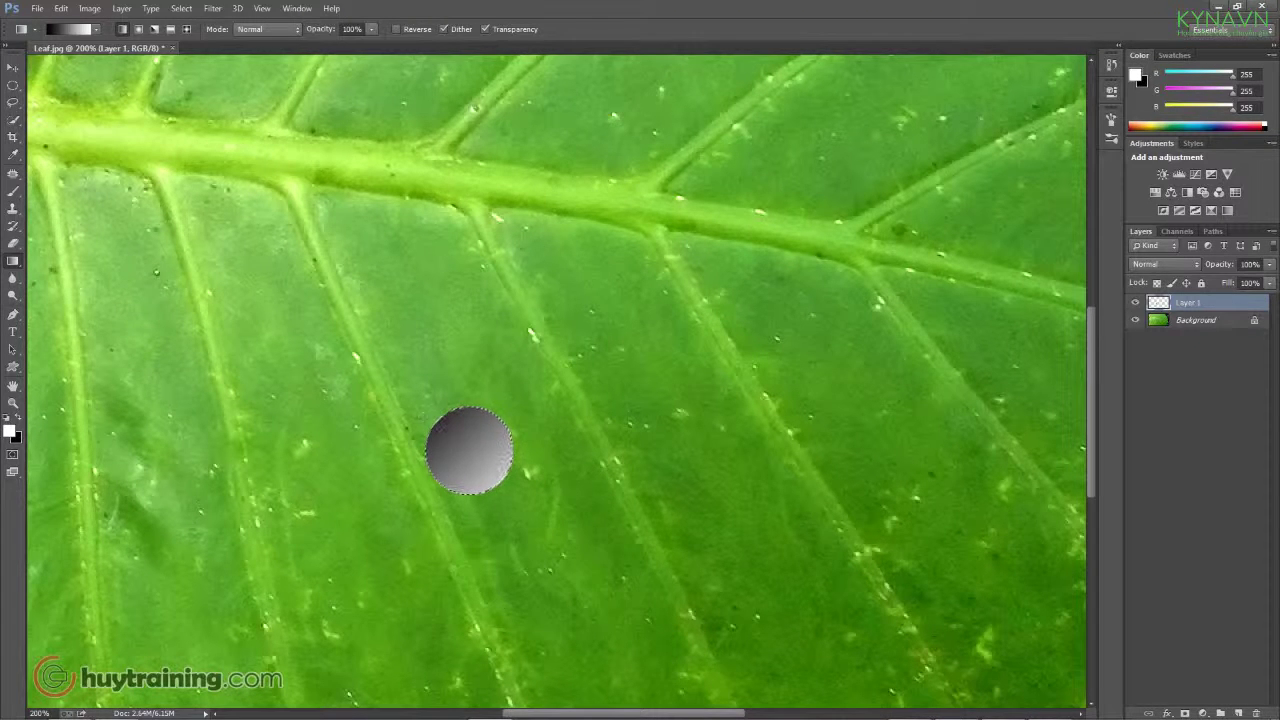
- Set the gradient circle layer's blend mode to Overlay and clear the selection
left_click(1180, 265)
left_click(1180, 268)
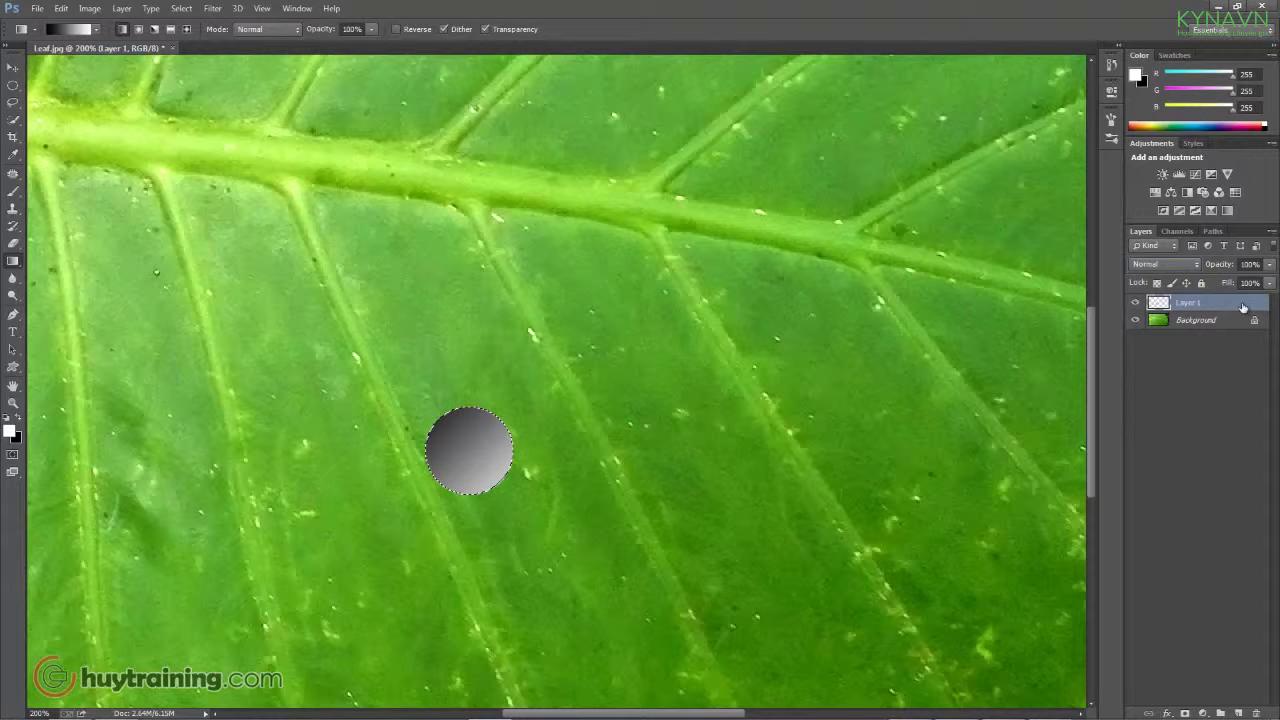
left_click(1166, 267)
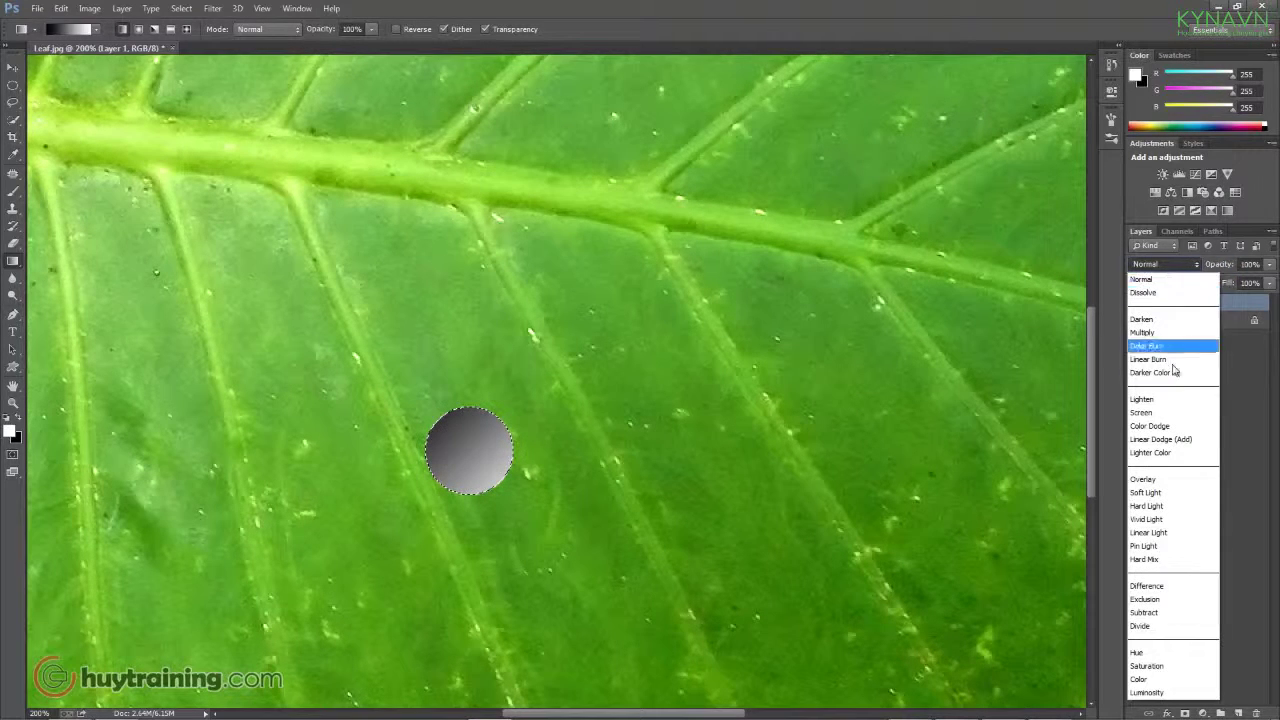
left_click(1164, 486)
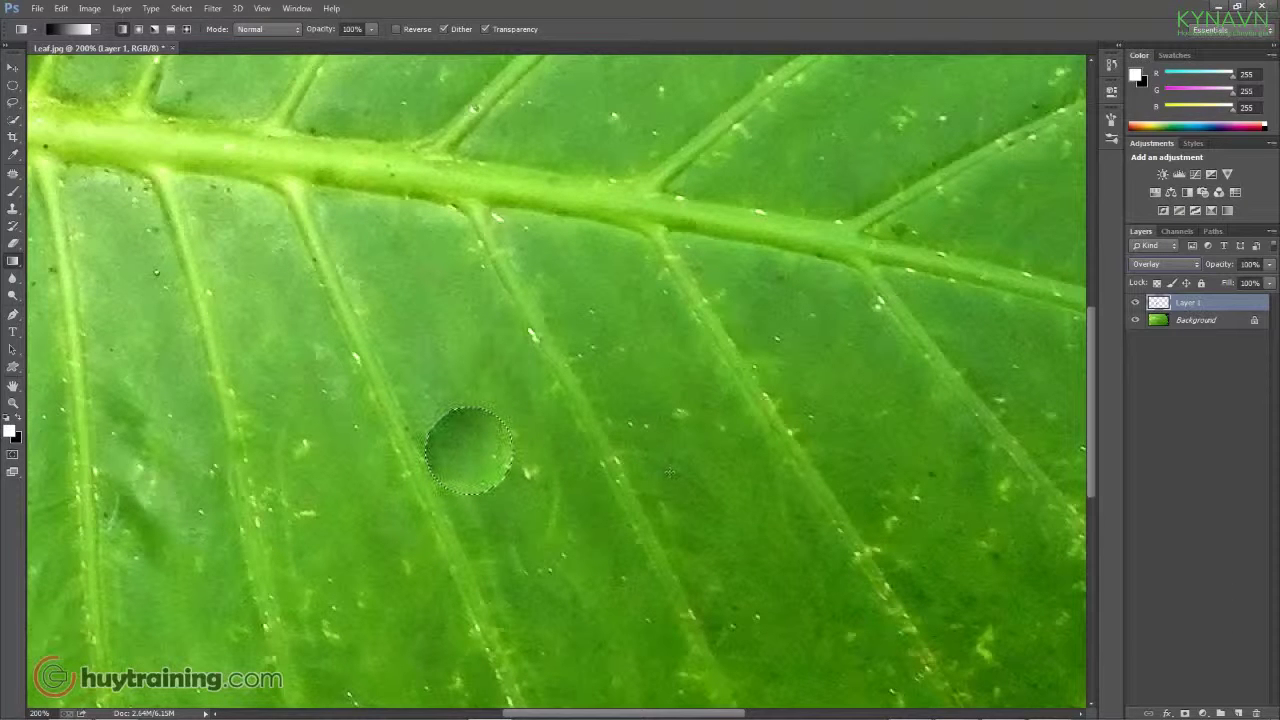
key("ctrl+d")
left_click_drag(568, 448, 553, 445)
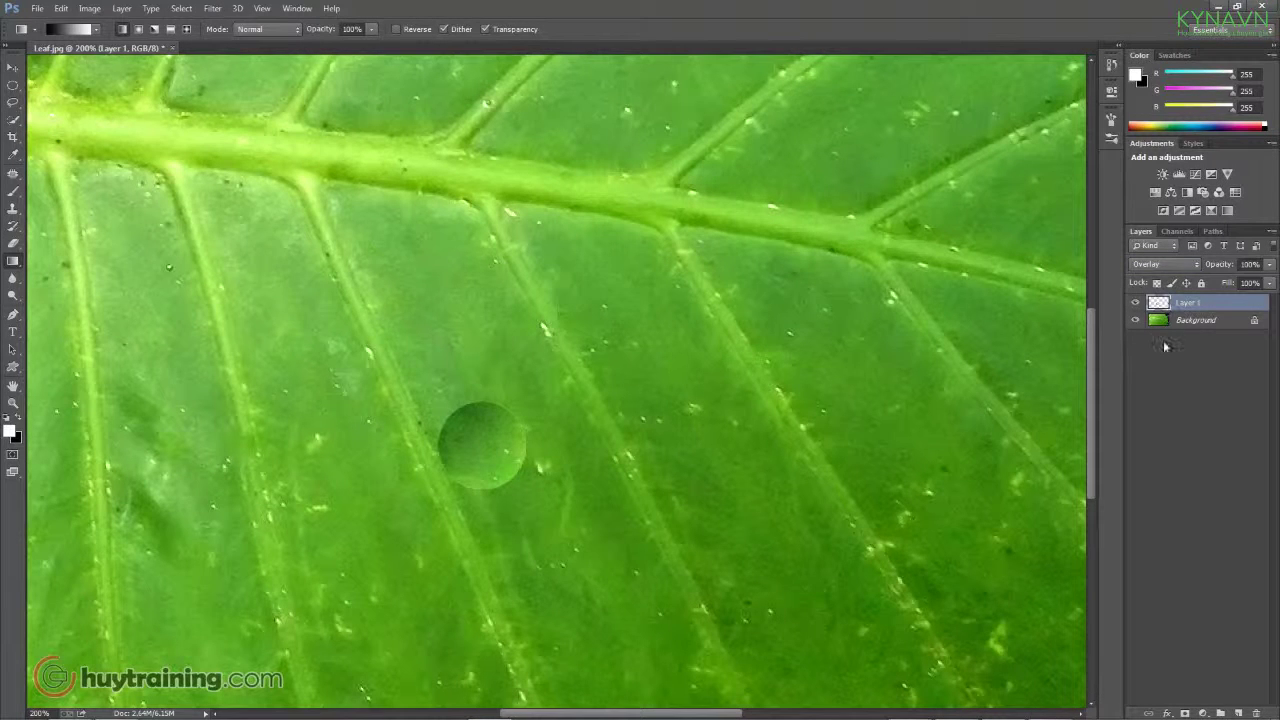
- Add an Inner Shadow effect with the Linear Burn blend mode to the drop layer
left_click(1167, 713)
left_click(1165, 530)
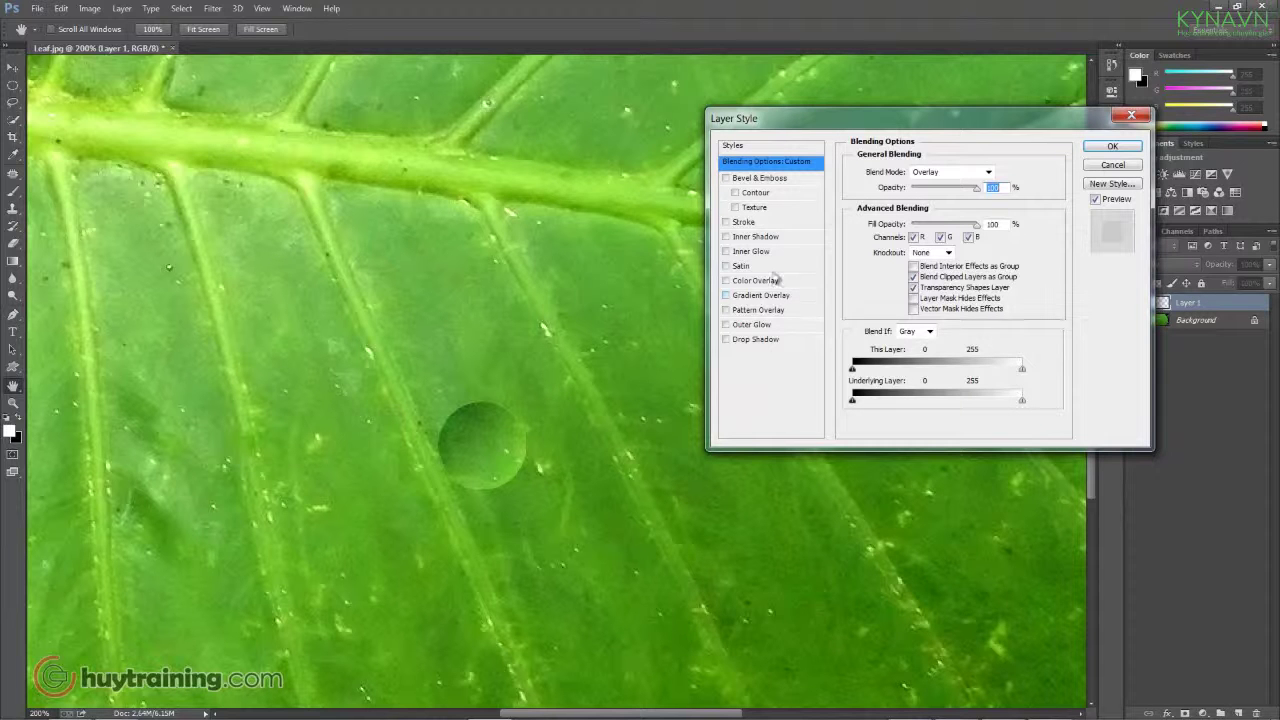
left_click(727, 237)
left_click(754, 237)
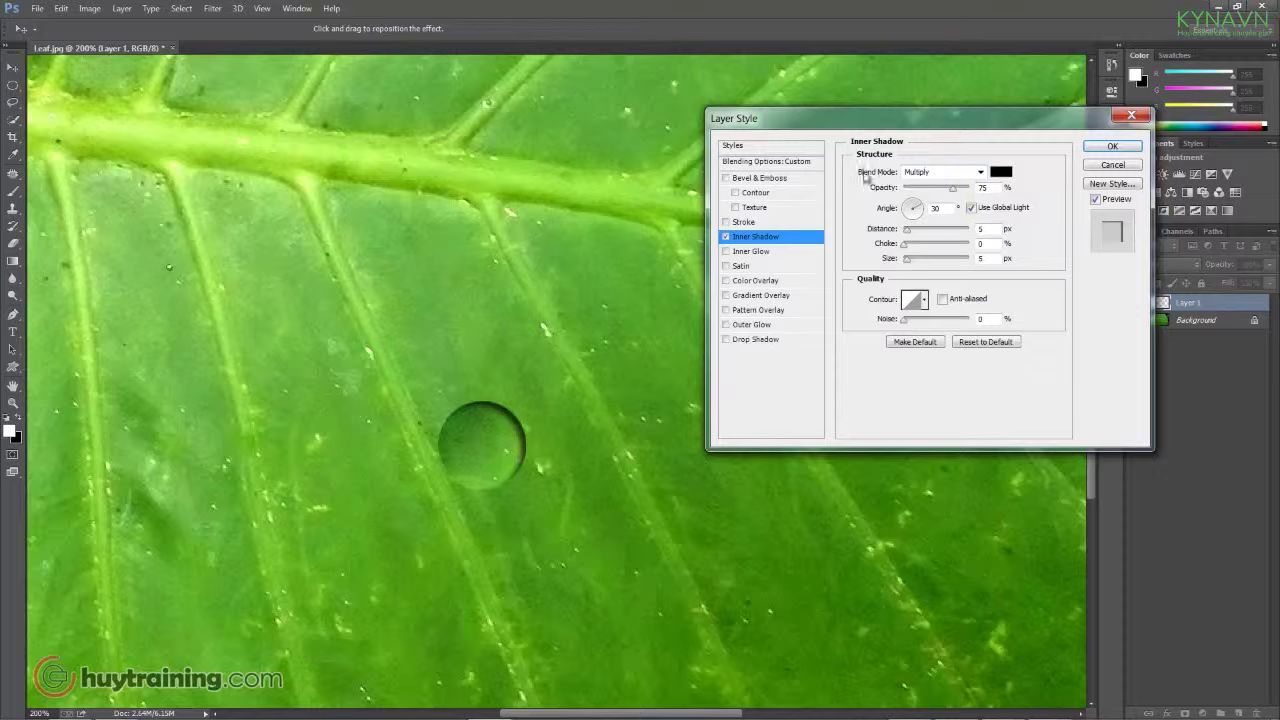
left_click(954, 176)
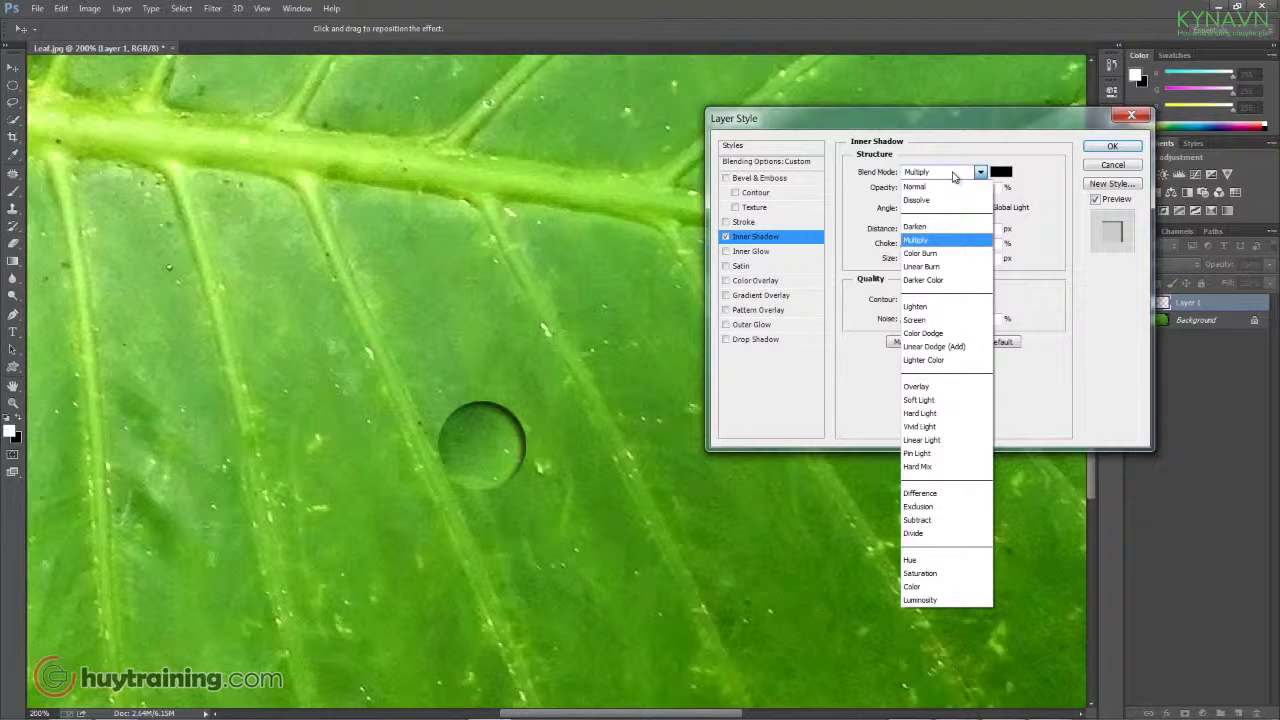
left_click(941, 267)
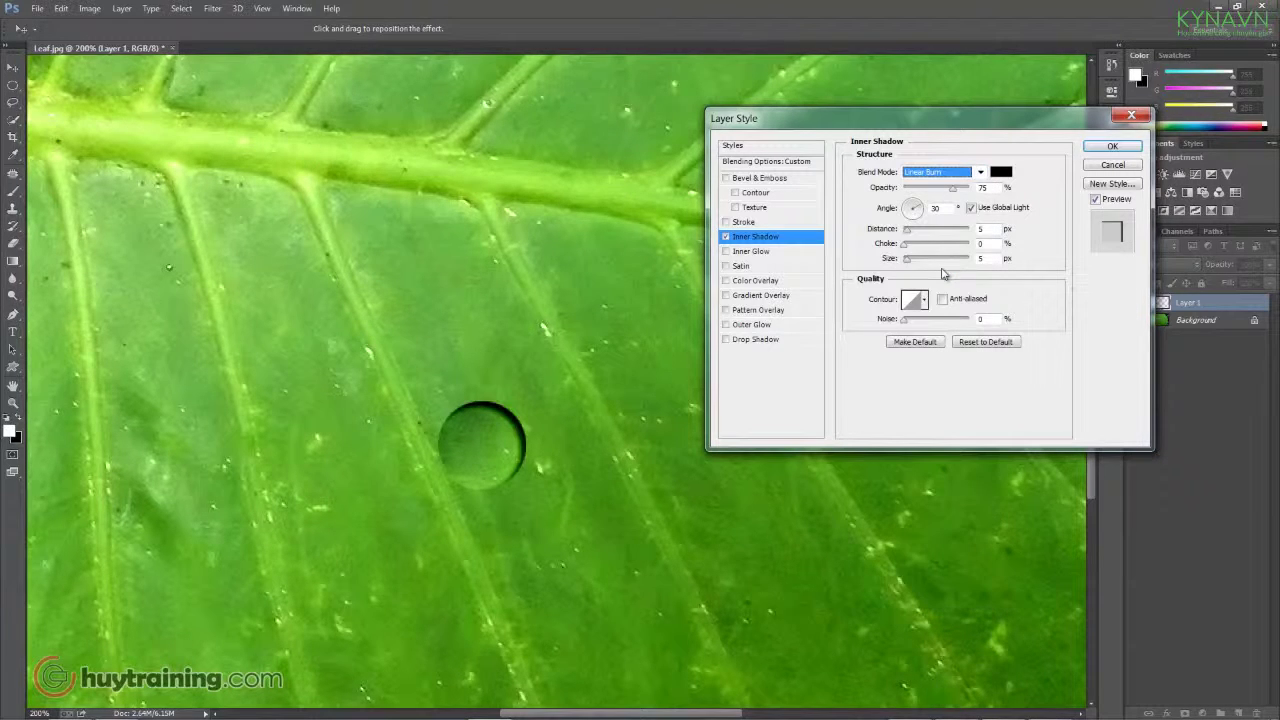
- Turn off global light for the inner shadow and set its opacity to 45%, angle to -27° and distance to 2 px
left_click(971, 208)
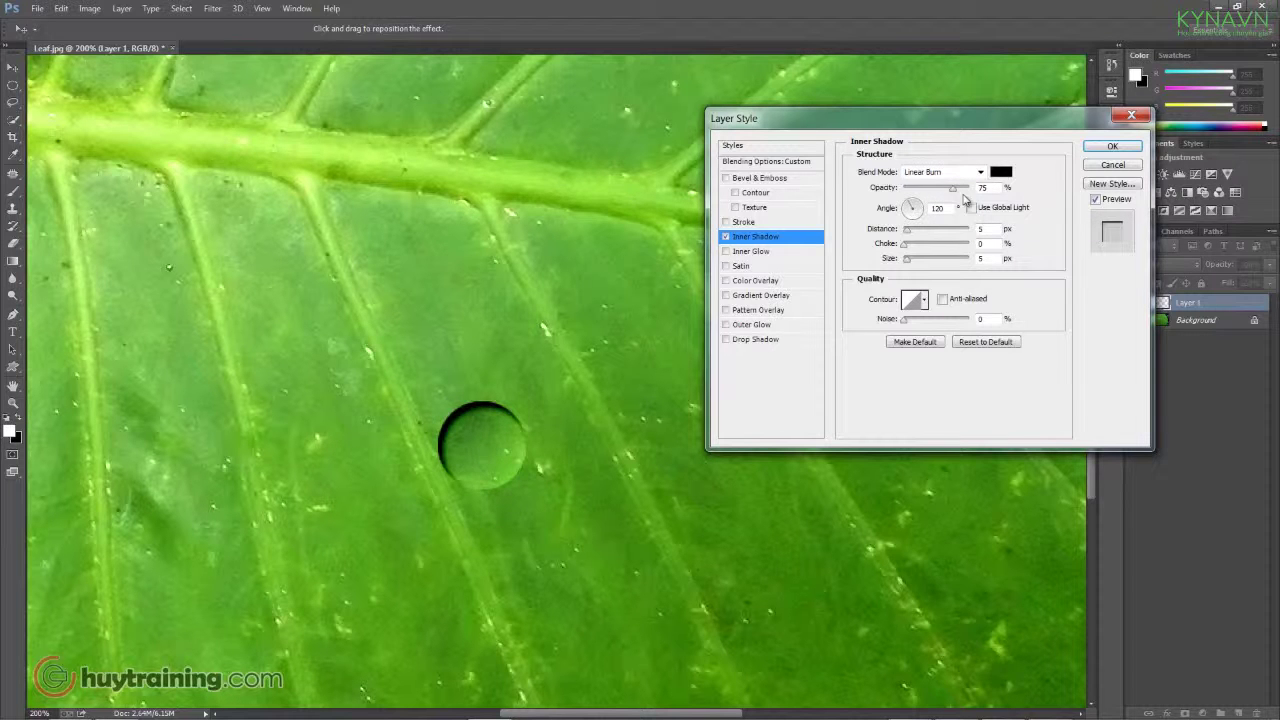
left_click_drag(952, 189, 933, 194)
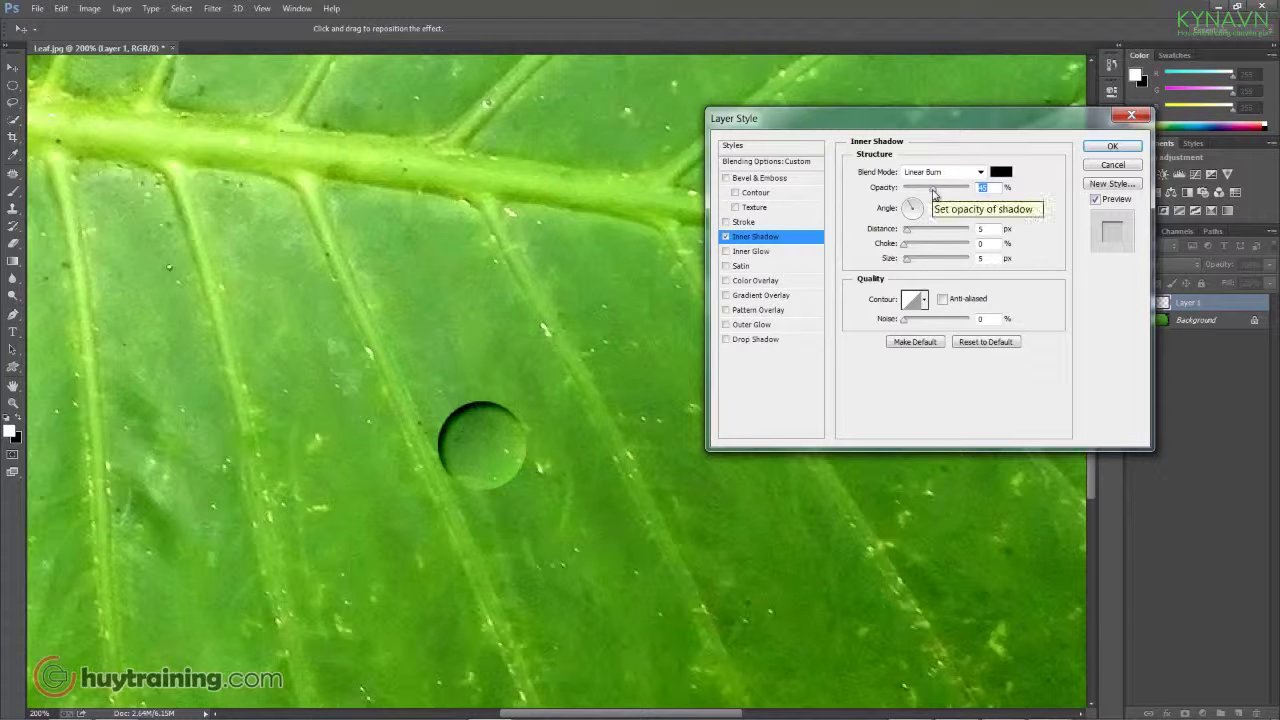
left_click(920, 216)
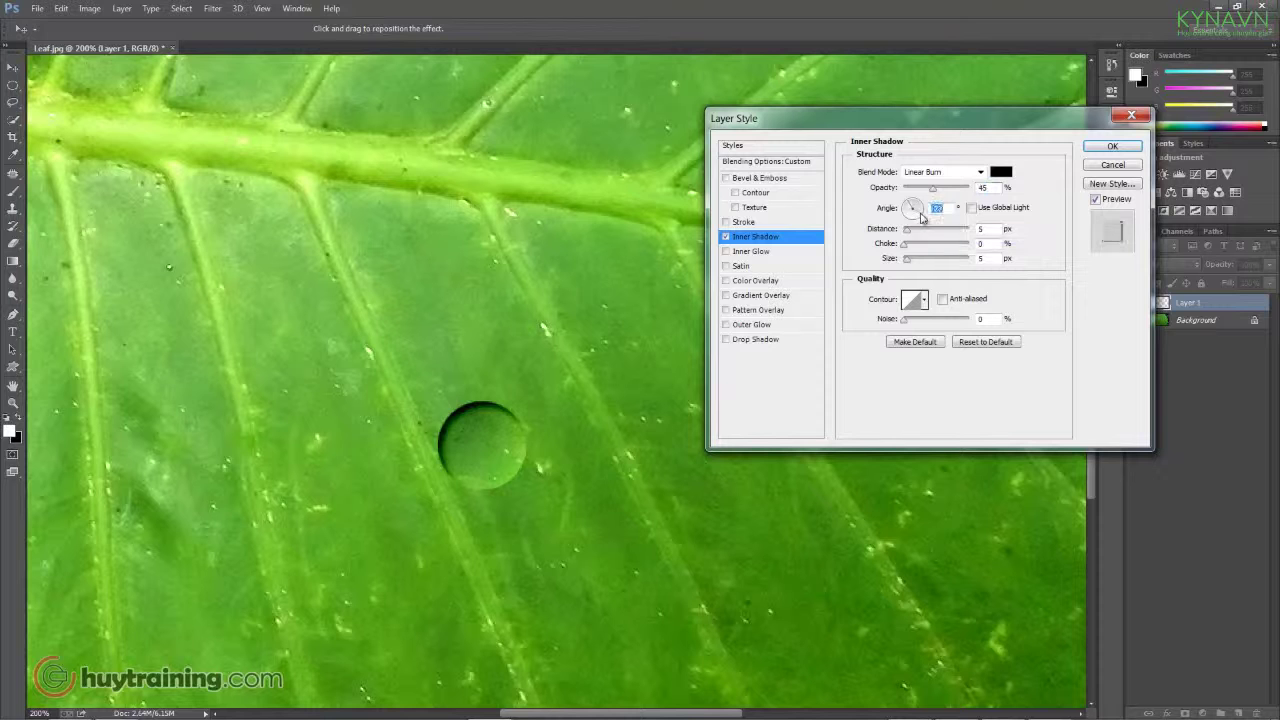
left_click_drag(922, 219, 925, 218)
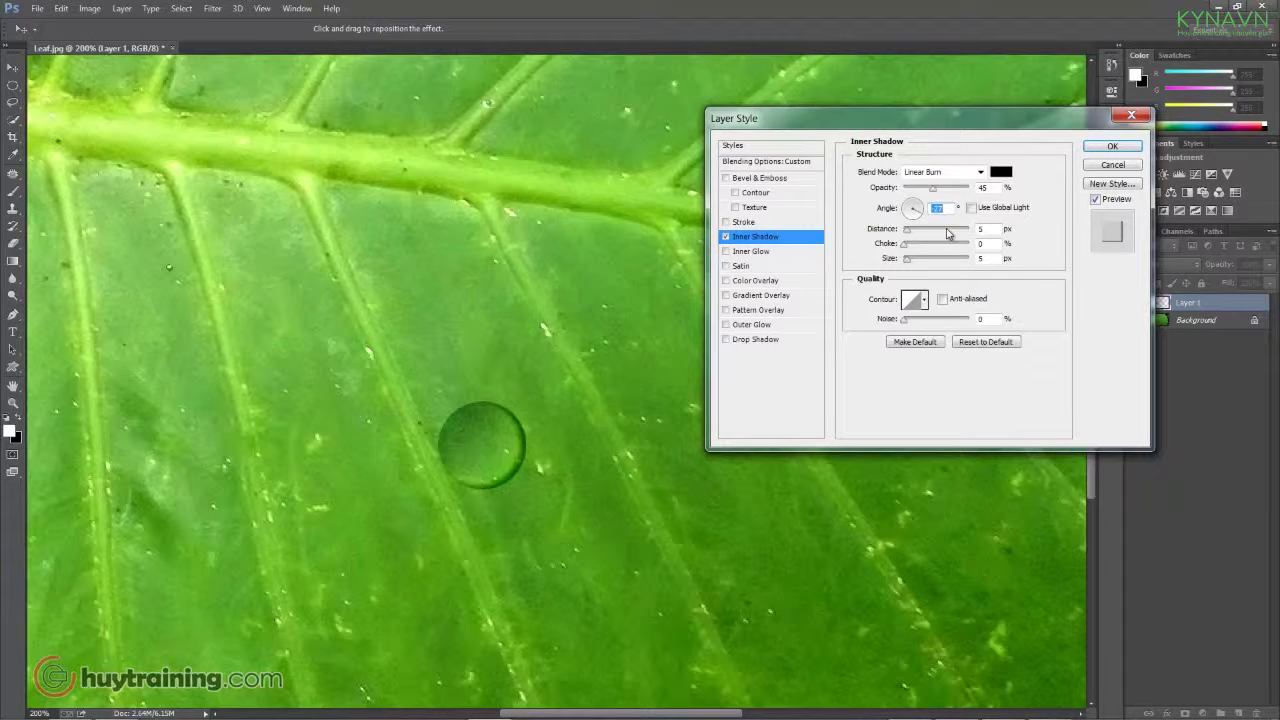
left_click(987, 228)
type("2")
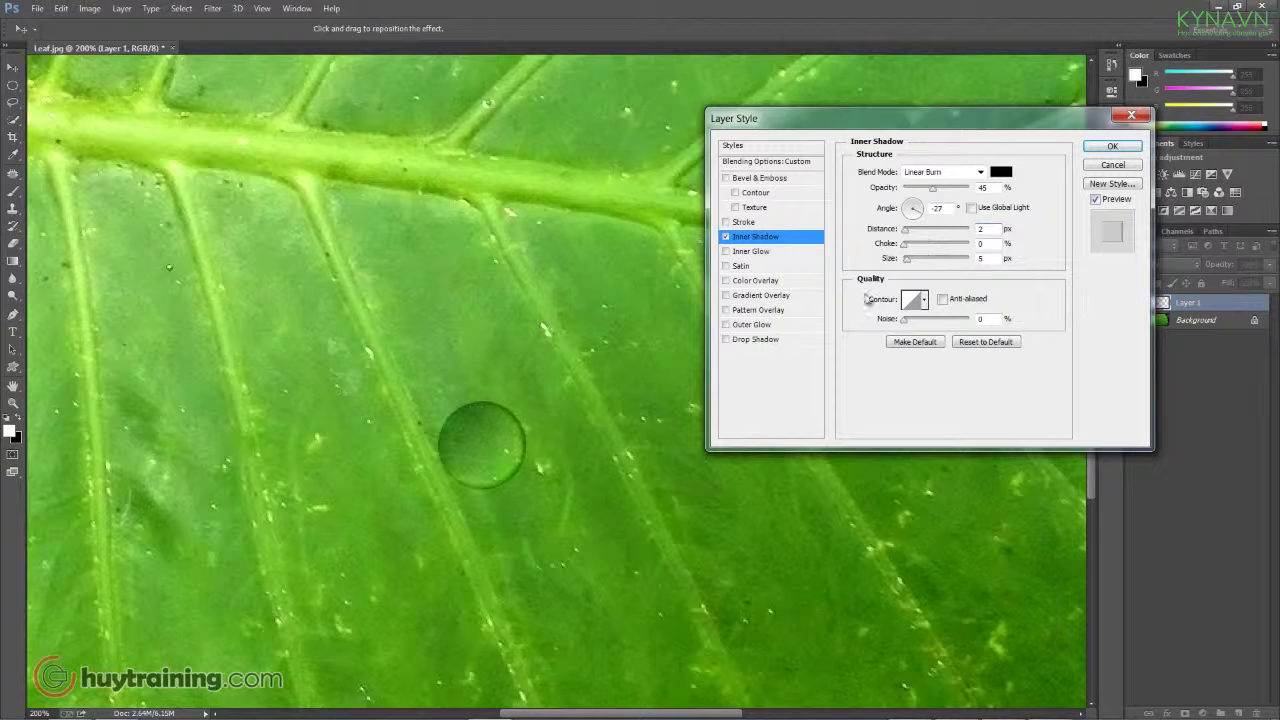
- Add a Drop Shadow effect with the Linear Burn blend mode and global light turned off
left_click(762, 343)
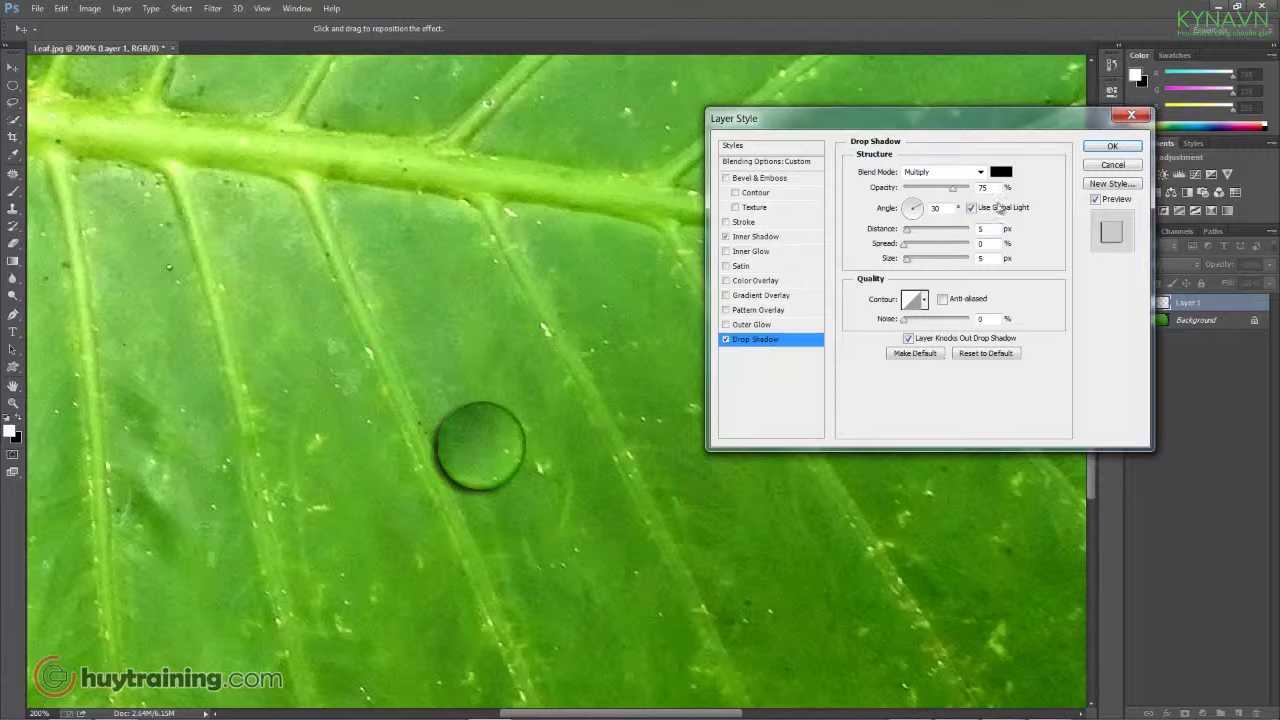
left_click(930, 173)
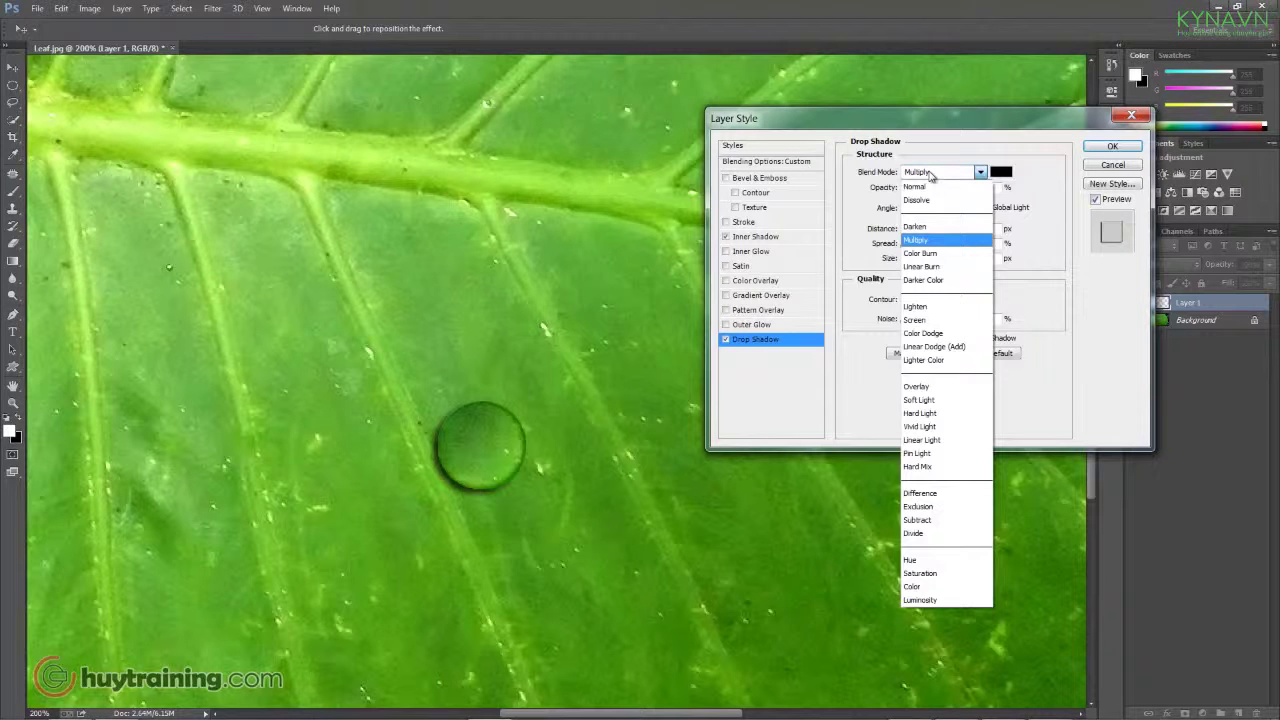
left_click(942, 267)
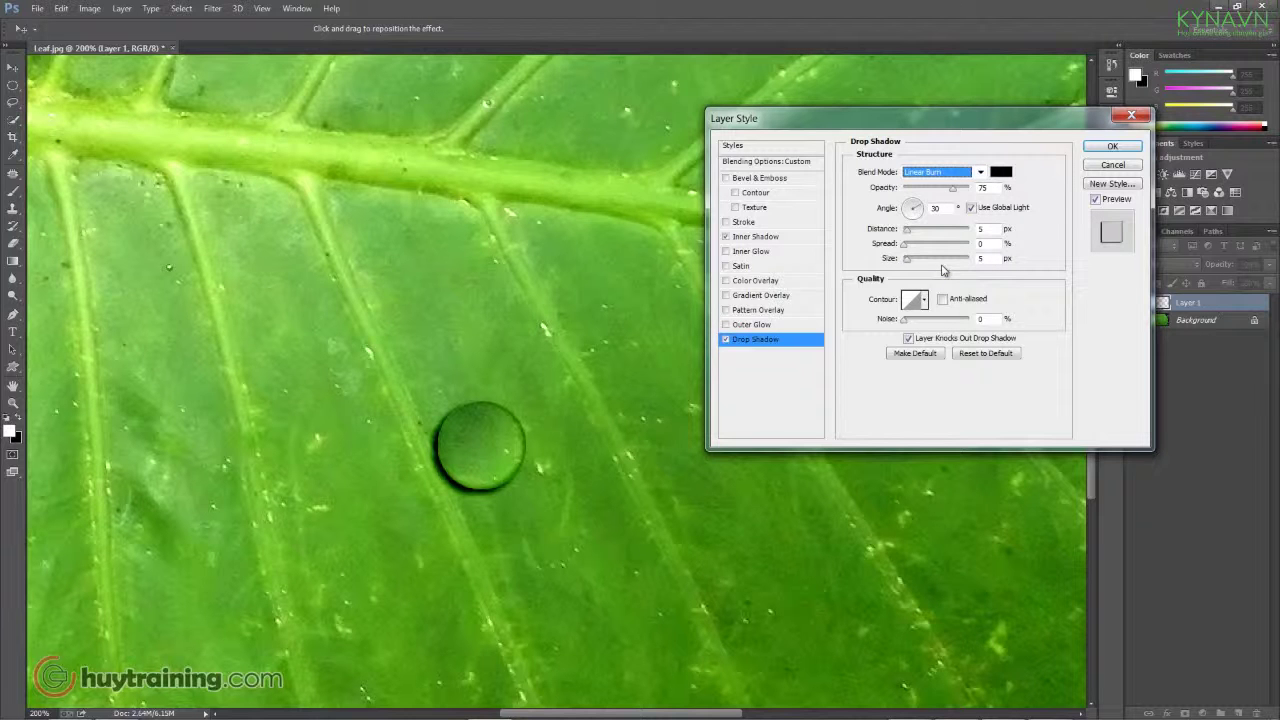
left_click(975, 209)
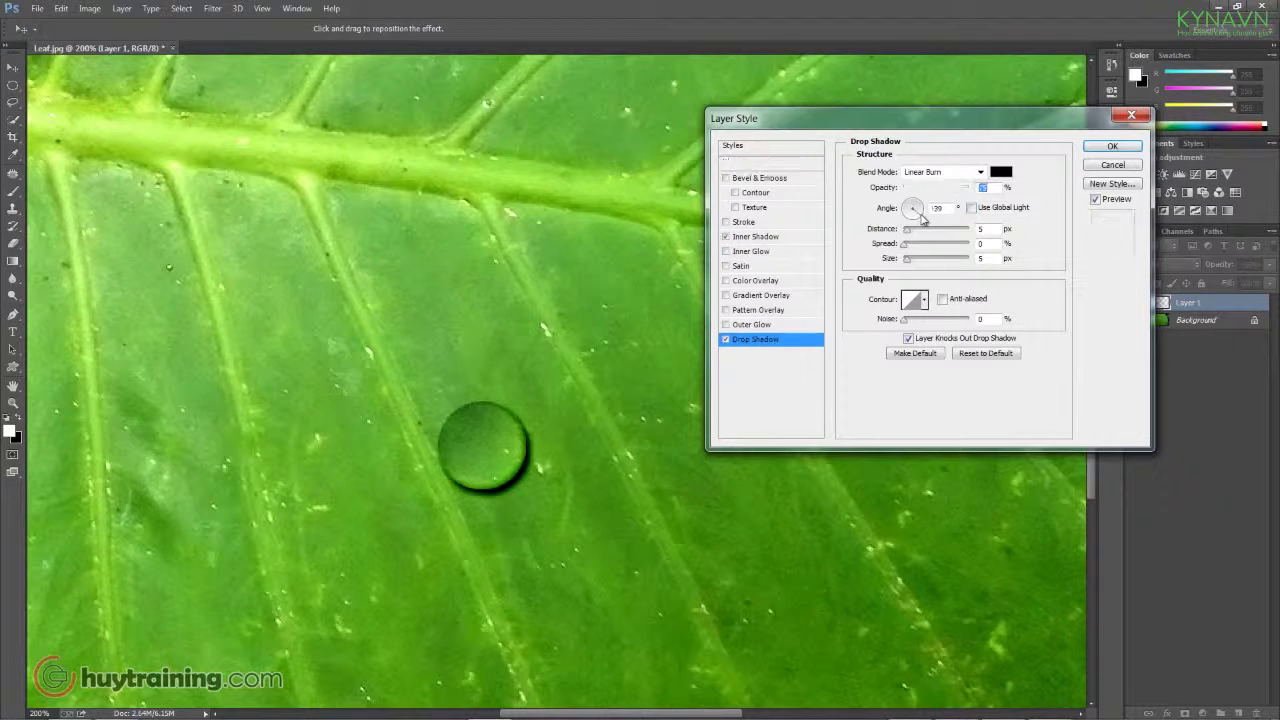
- Set the drop shadow's angle to 145° so the shadow falls toward the drop's lower right
left_click(921, 219)
left_click_drag(922, 219, 905, 205)
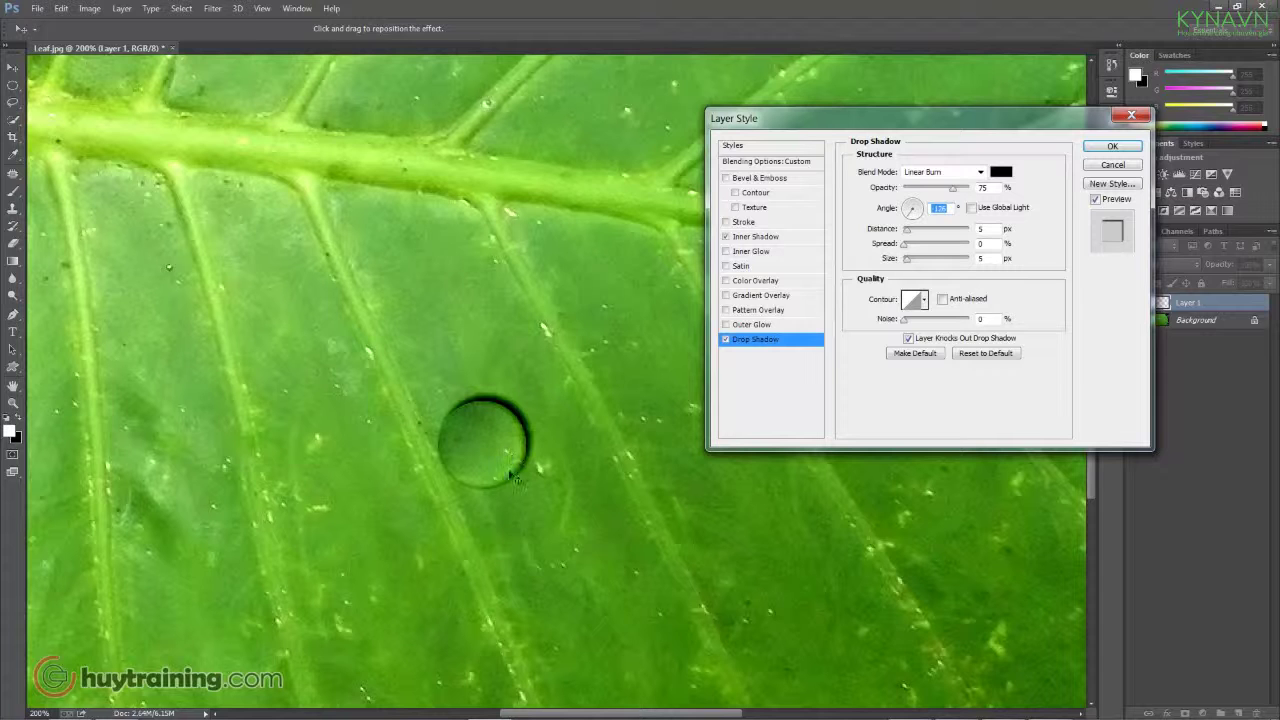
left_click(907, 213)
left_click_drag(907, 213, 905, 207)
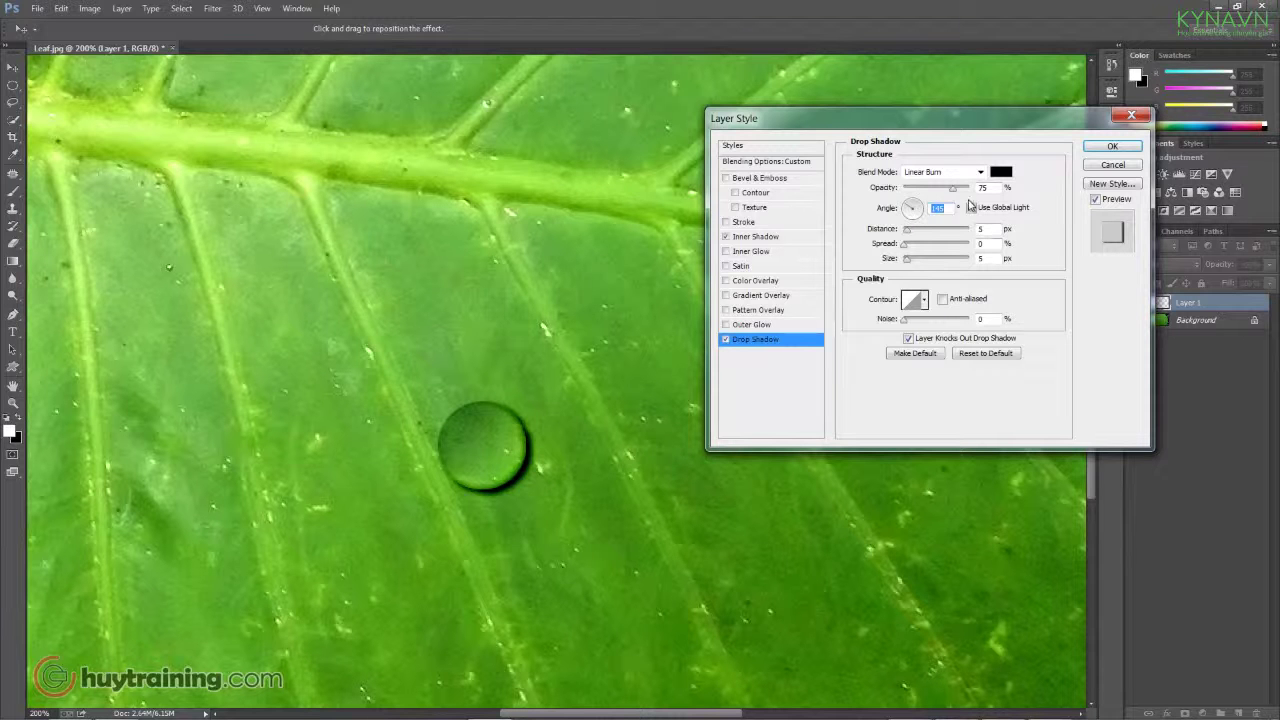
- Lower the drop shadow's opacity to about 32%, set its distance to 11 px, fine-tune its size and apply the layer style
left_click_drag(955, 193, 926, 198)
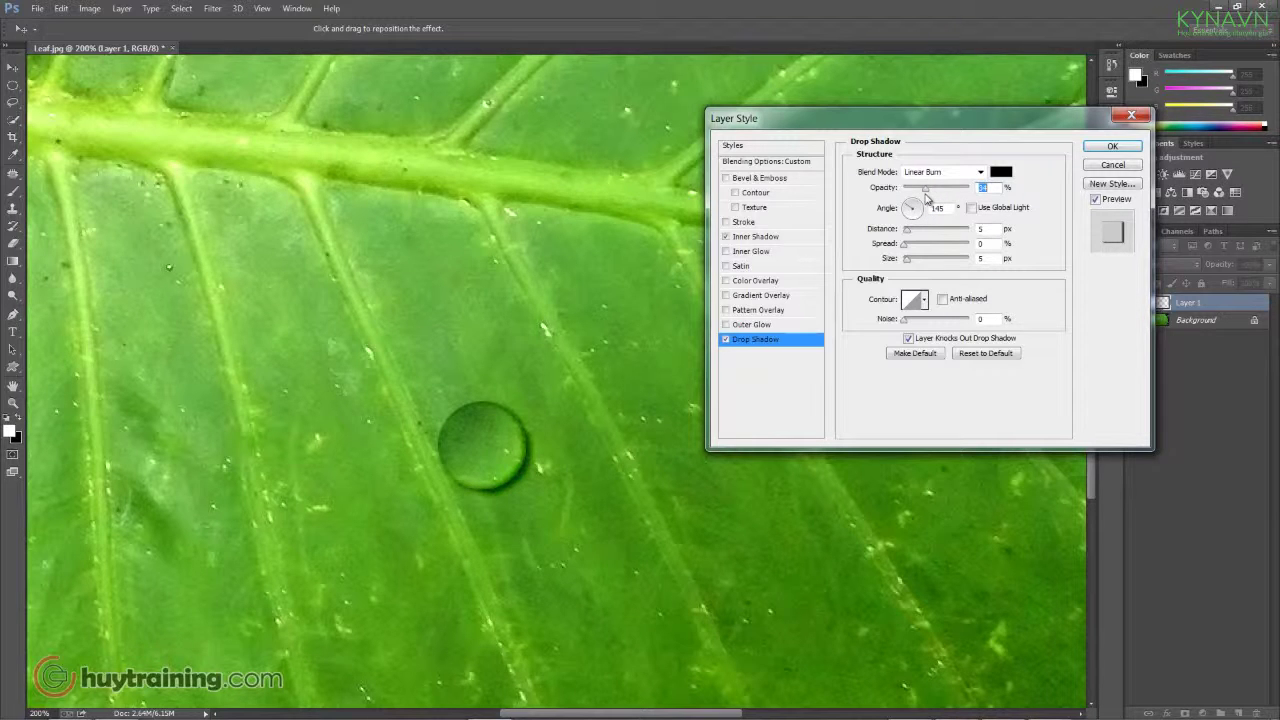
left_click_drag(925, 198, 910, 238)
left_click(908, 260)
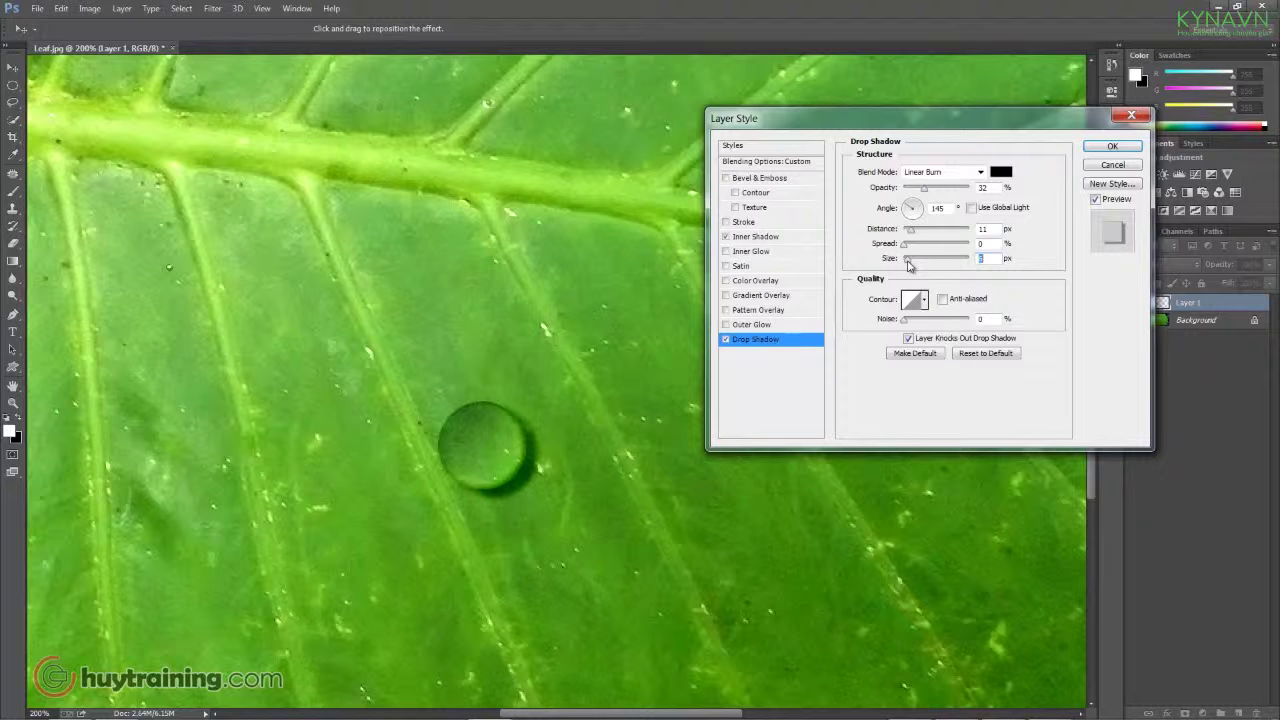
left_click(922, 190)
left_click(1112, 147)
- Check the drop at full-image scale and add a new empty layer above the drop layer
key("ctrl+minus")
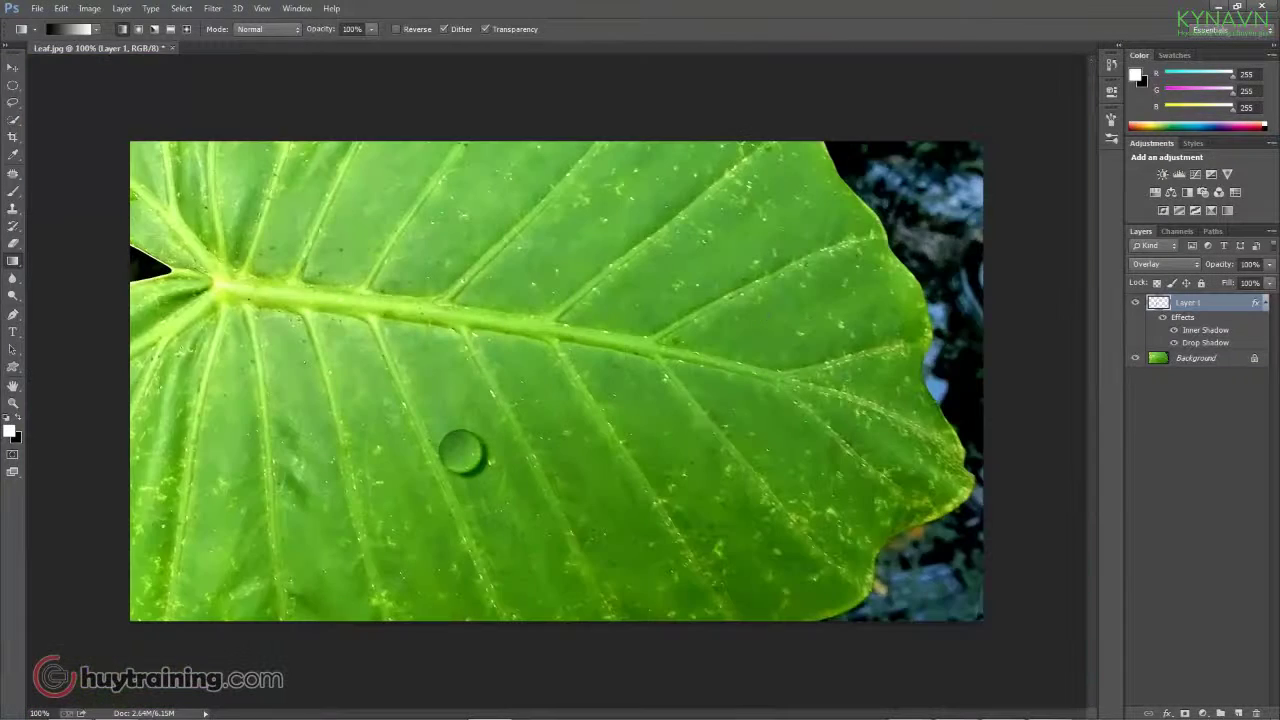
key("ctrl+plus")
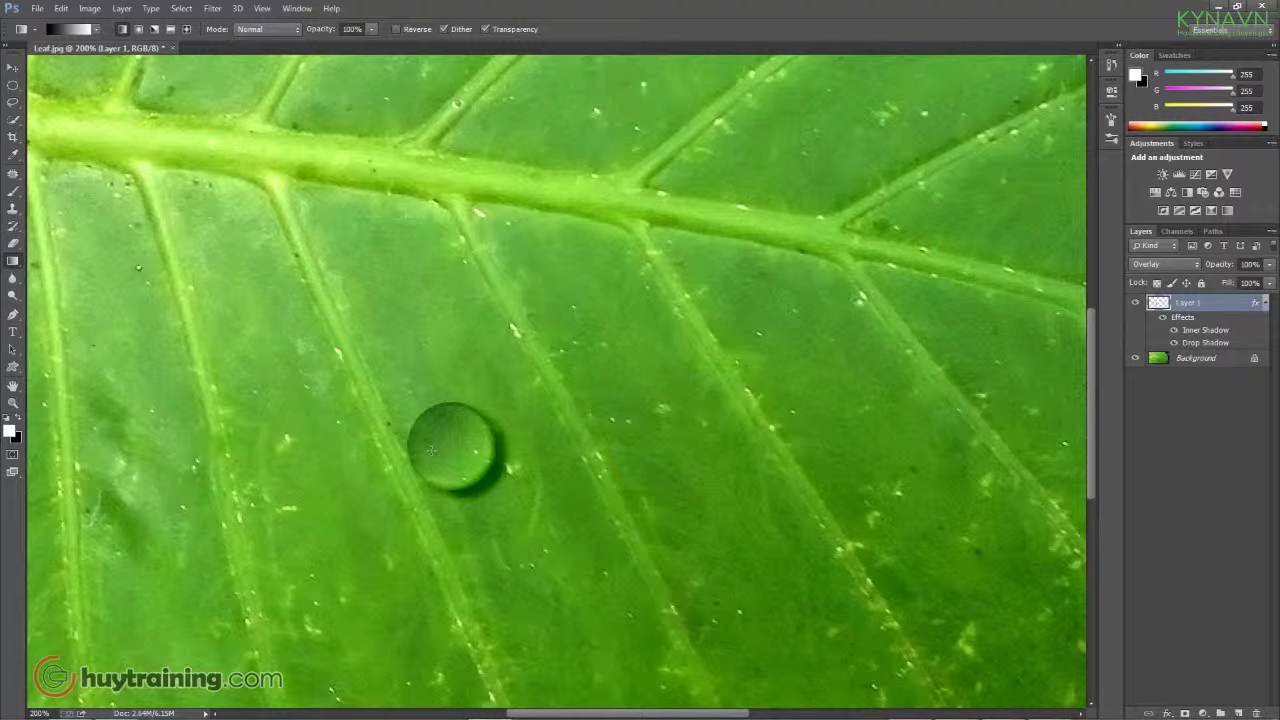
key("ctrl+shift+n")
key("Return")
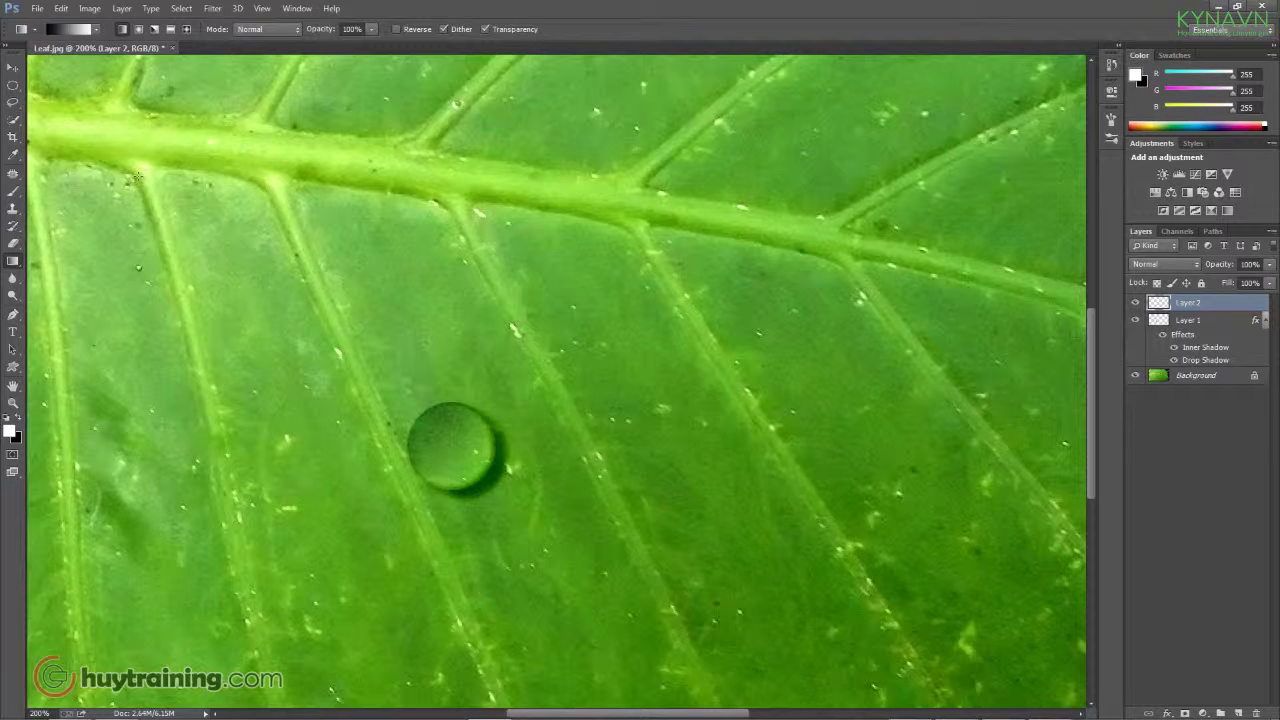
- Paint a round white highlight with a 15 px round brush near the water drop's upper-left edge on the new layer
key("b")
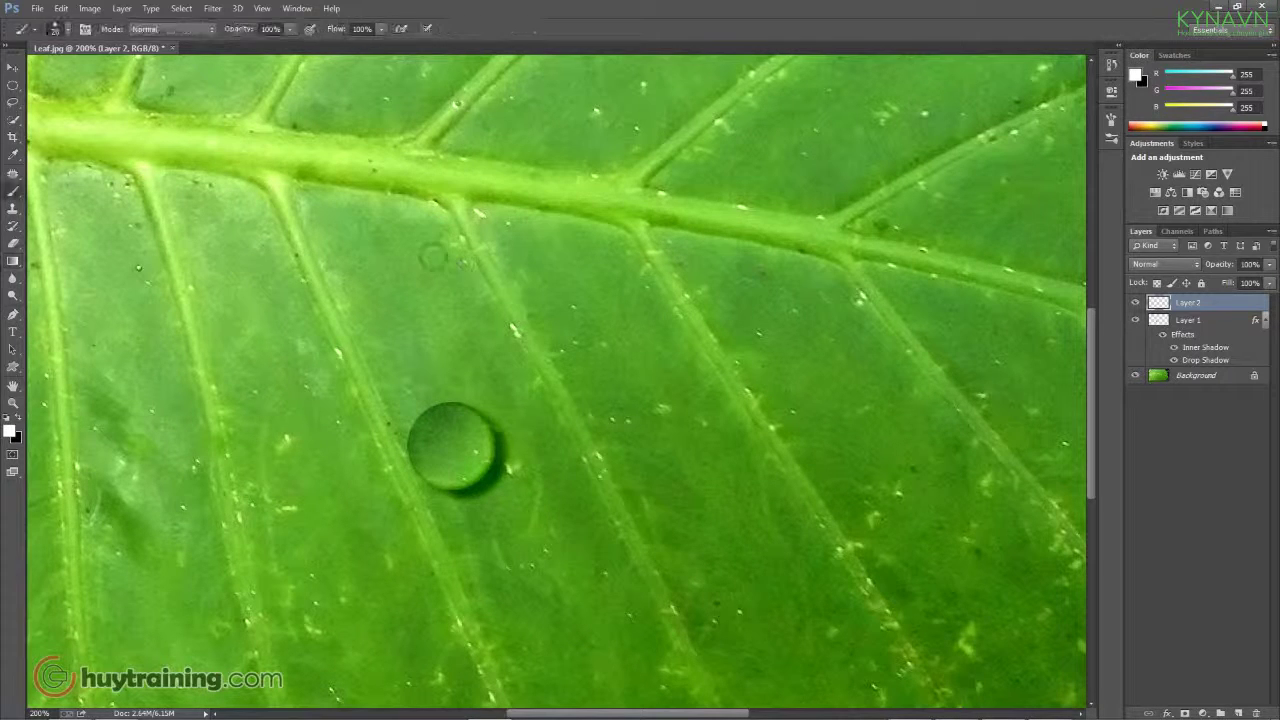
left_click(66, 29)
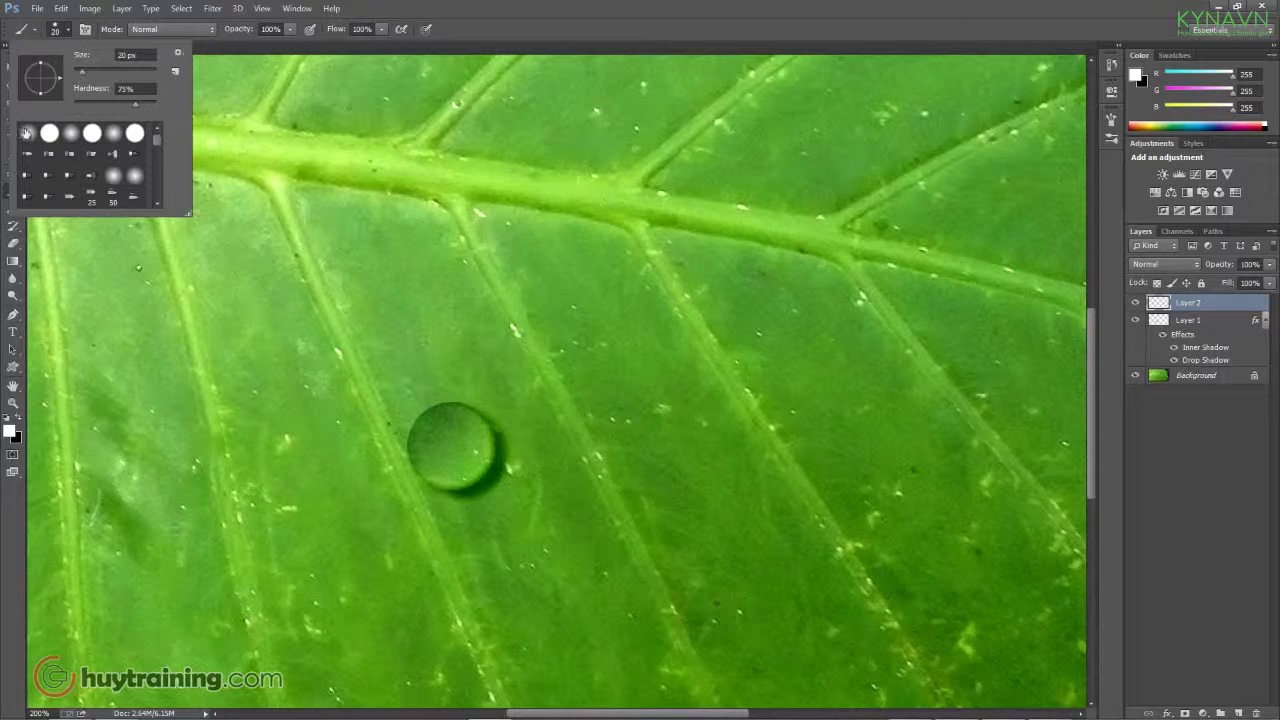
left_click(29, 134)
left_click_drag(75, 106, 133, 107)
left_click(428, 442)
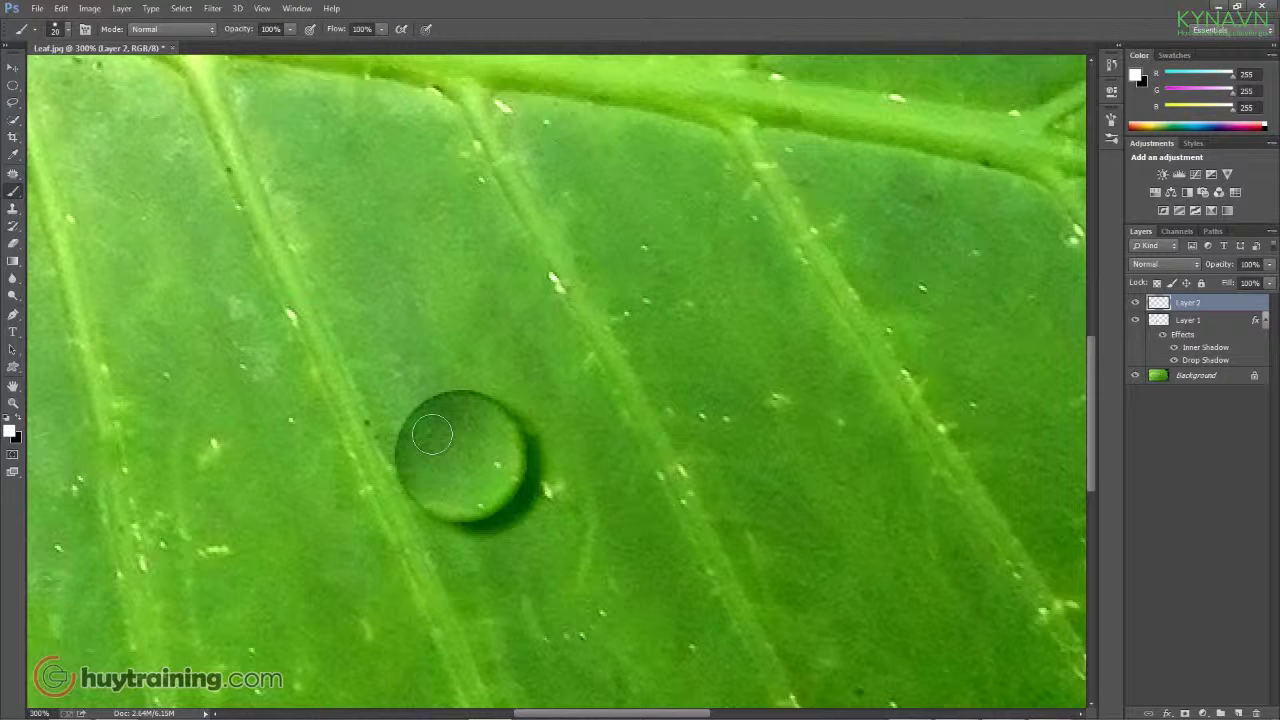
key("bracketleft")
key("bracketright")
left_click(428, 433)
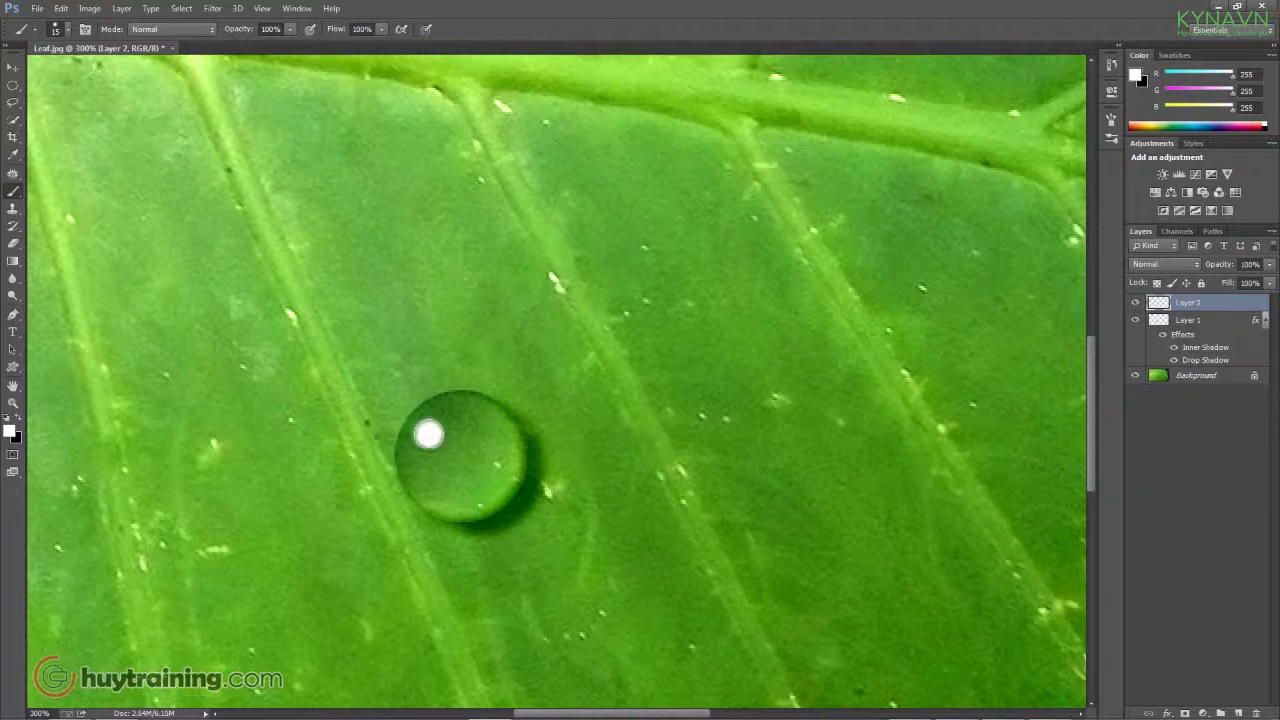
- Group the highlight layer together with the drop layer beneath it
key("ctrl+minus")
key("ctrl+minus")
key("ctrl+minus")
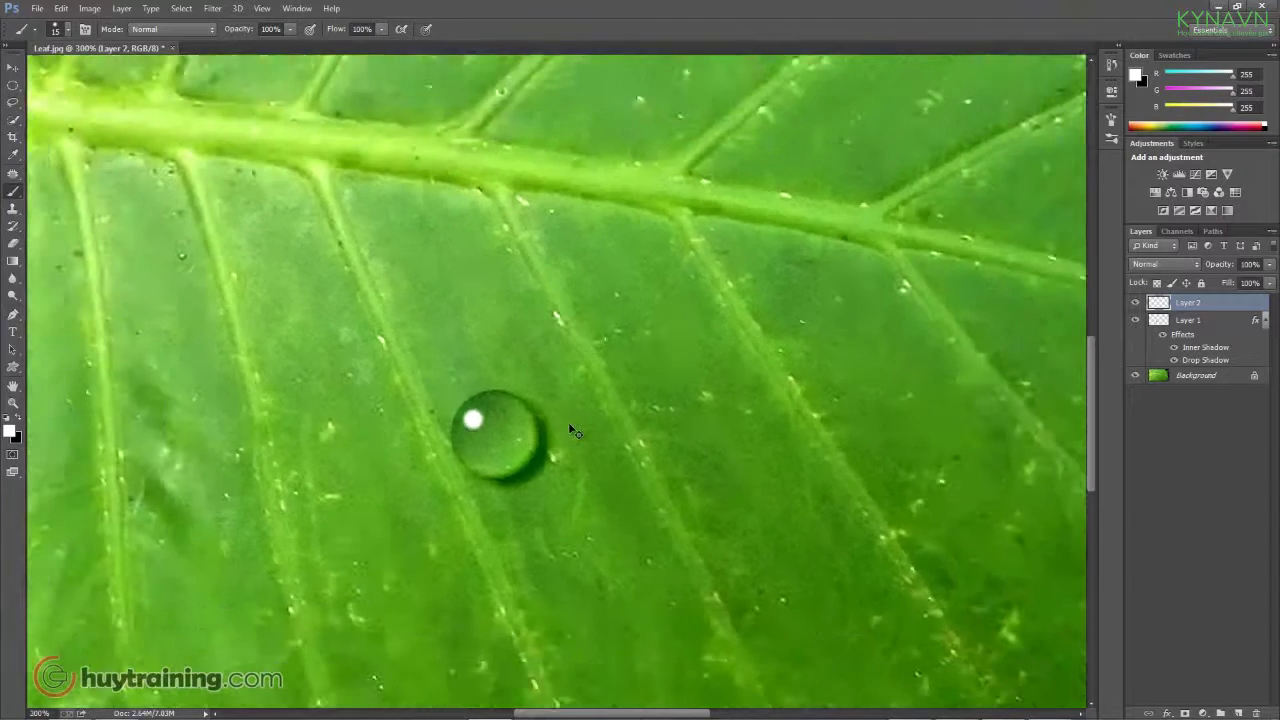
key("ctrl+plus")
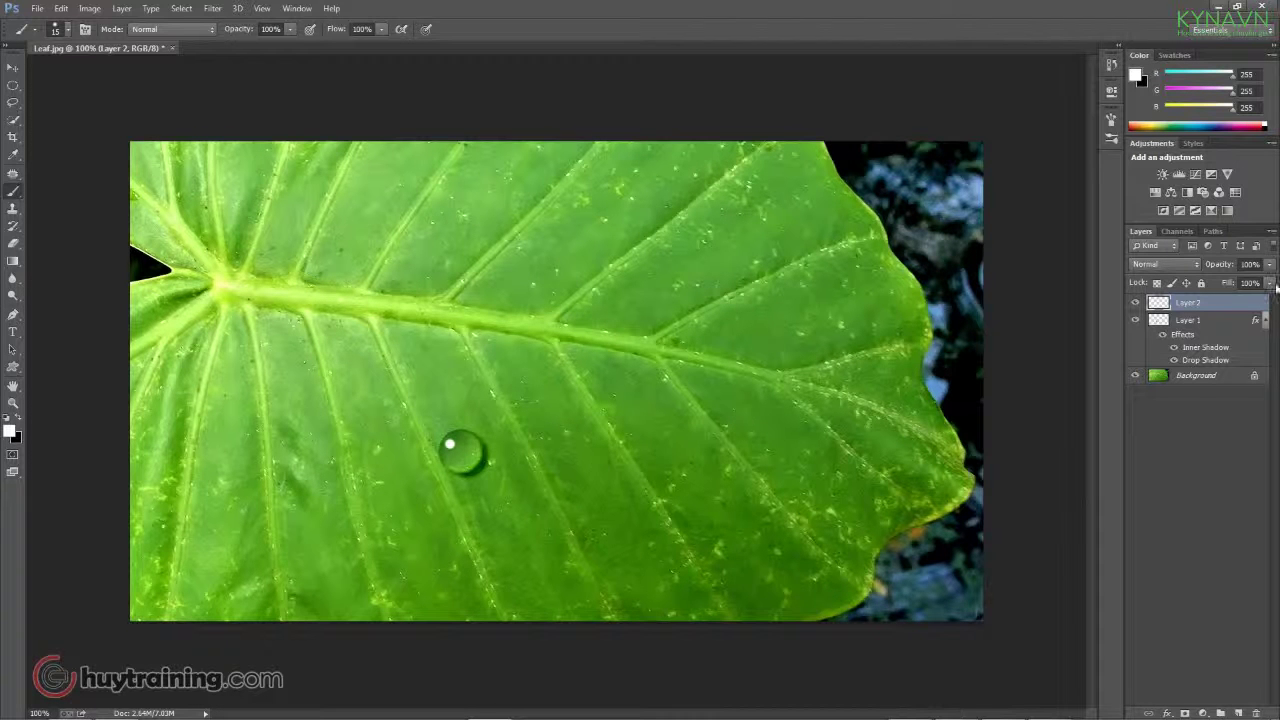
left_click(1187, 323, "shift")
key("ctrl+g")
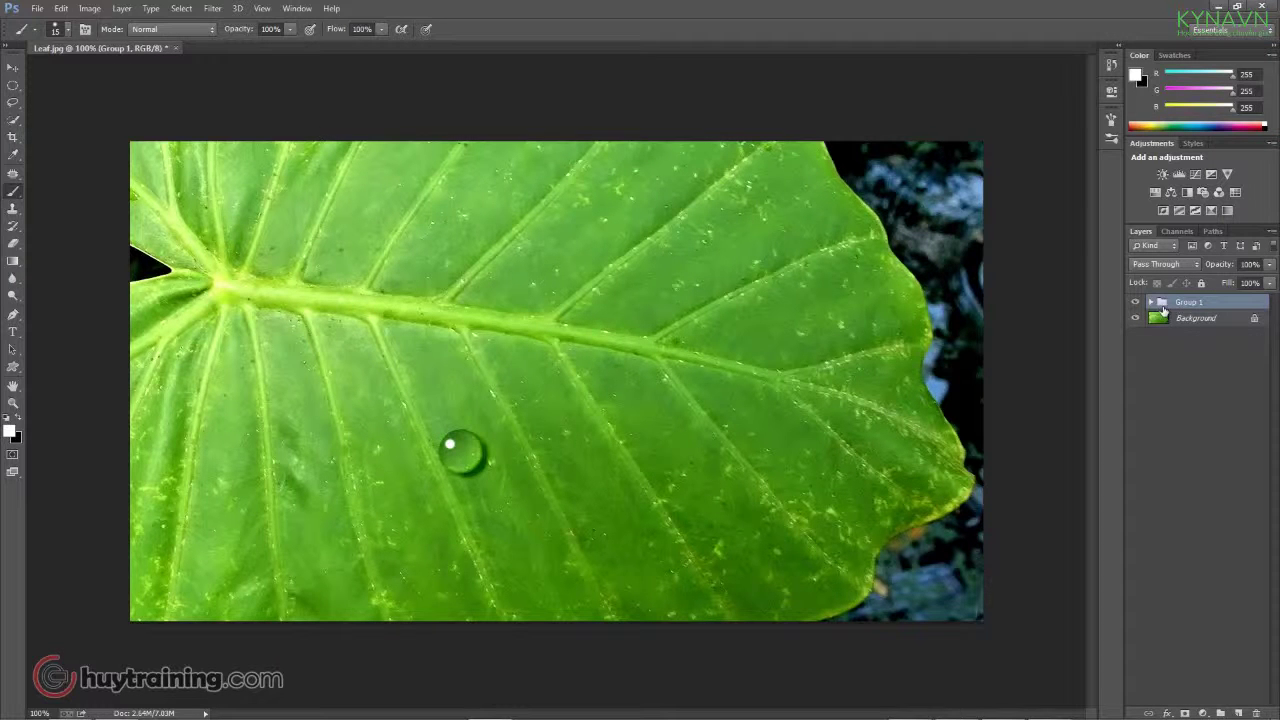
- Move the drop group slightly upward and place a duplicate of it just below and to the right of the original
key("v")
left_click(462, 445)
left_click_drag(462, 445, 462, 438)
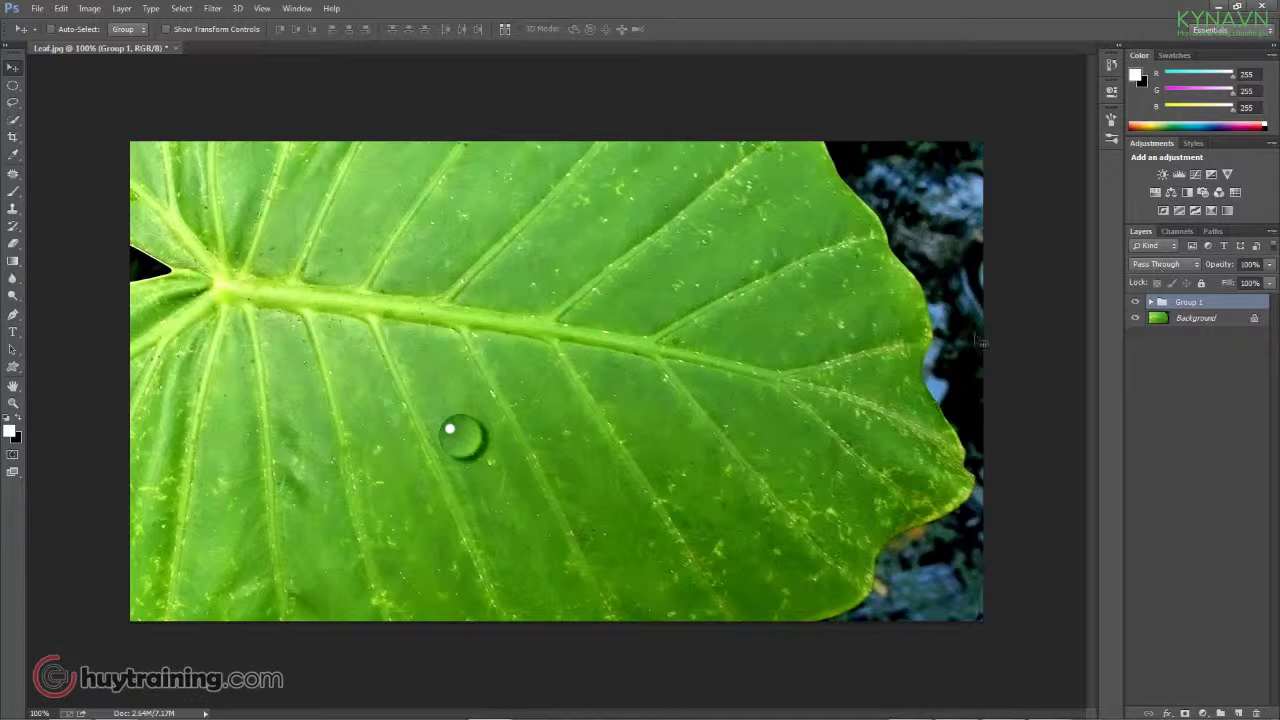
key("alt")
left_click_drag(477, 471, 510, 532)
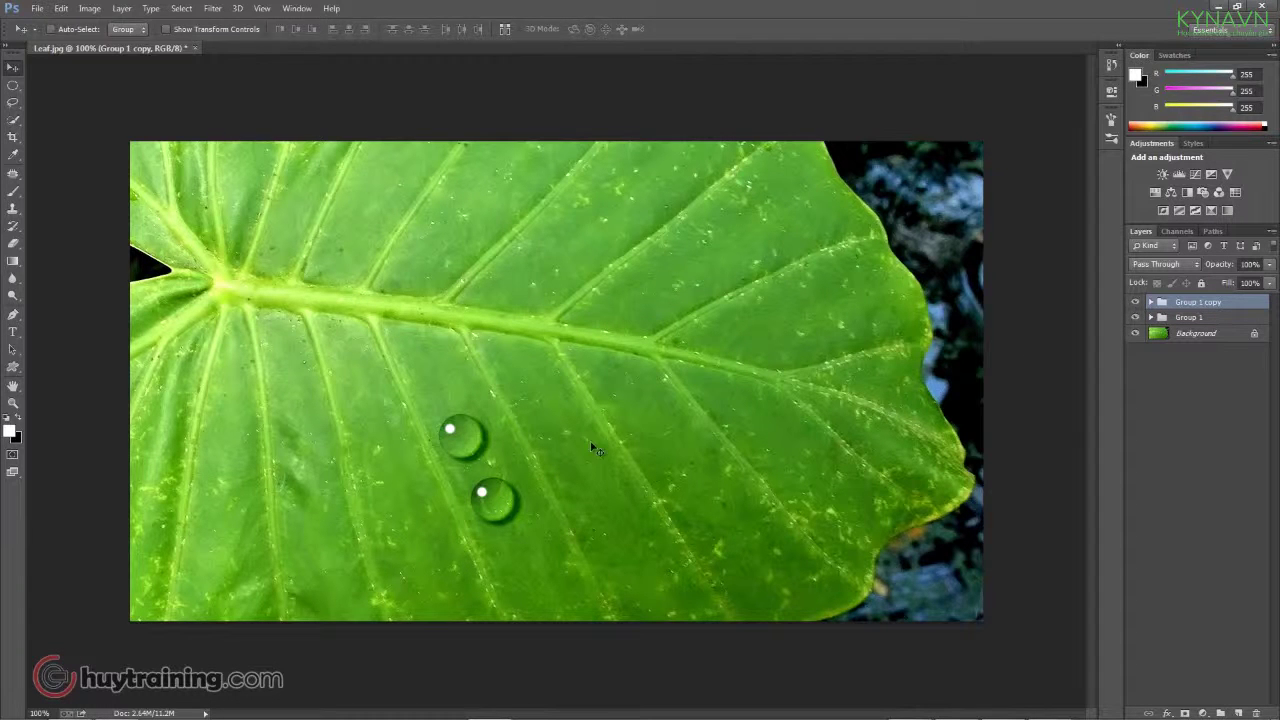
- Scale the duplicated drop down to a noticeably smaller size and apply the transformation
key("ctrl+t")
left_click_drag(517, 519, 502, 505)
key("Return")
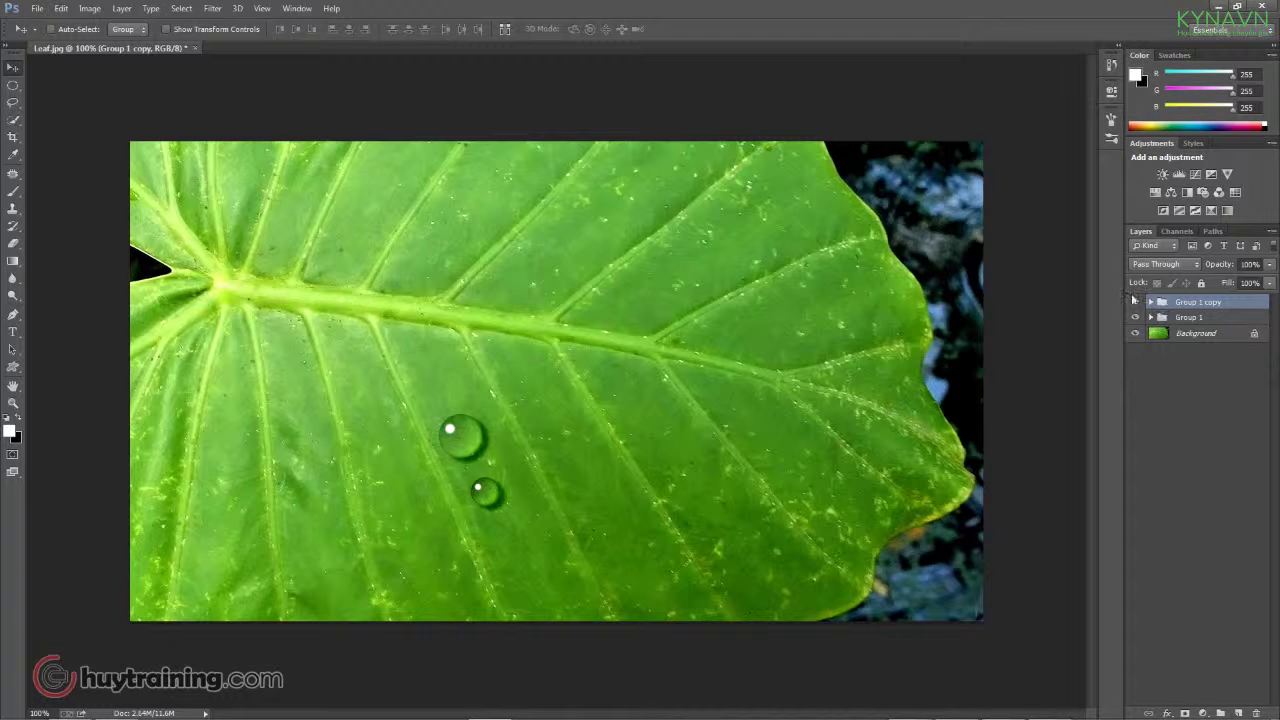
- Draw a white heart about 127 × 131 px with the Custom Shape tool on the leaf, left of the drops
left_click(13, 368)
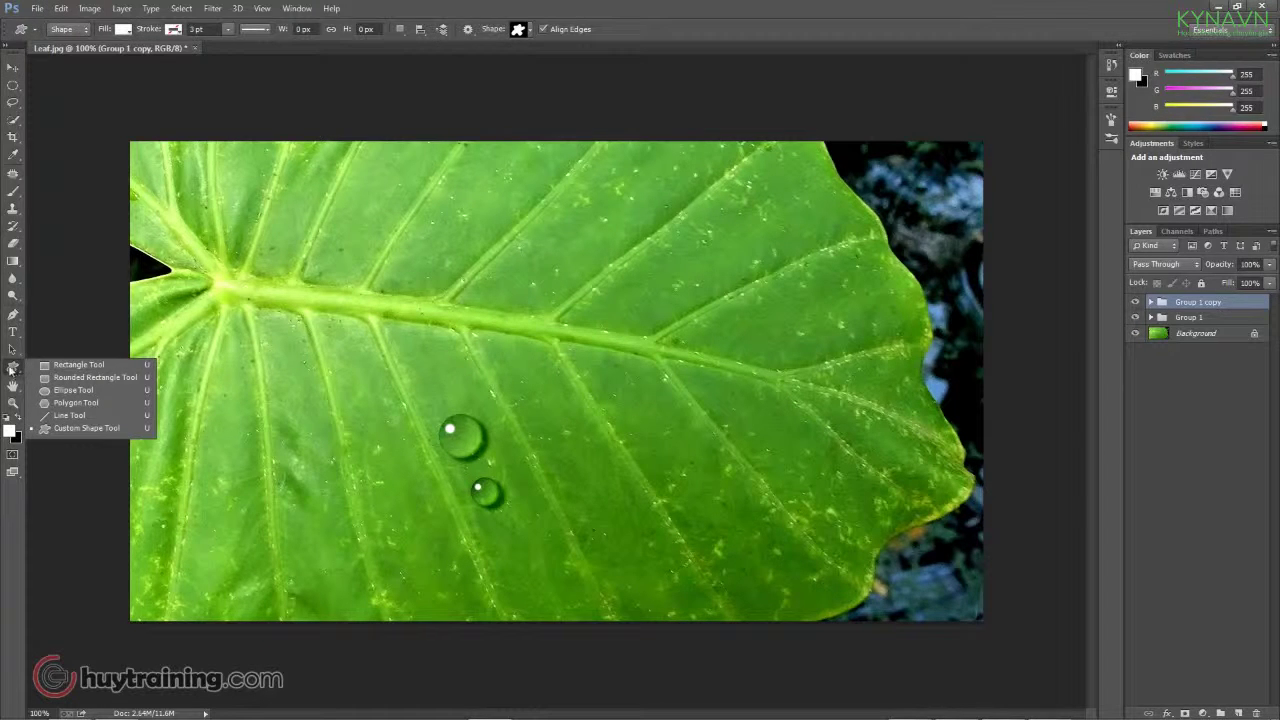
left_click(63, 430)
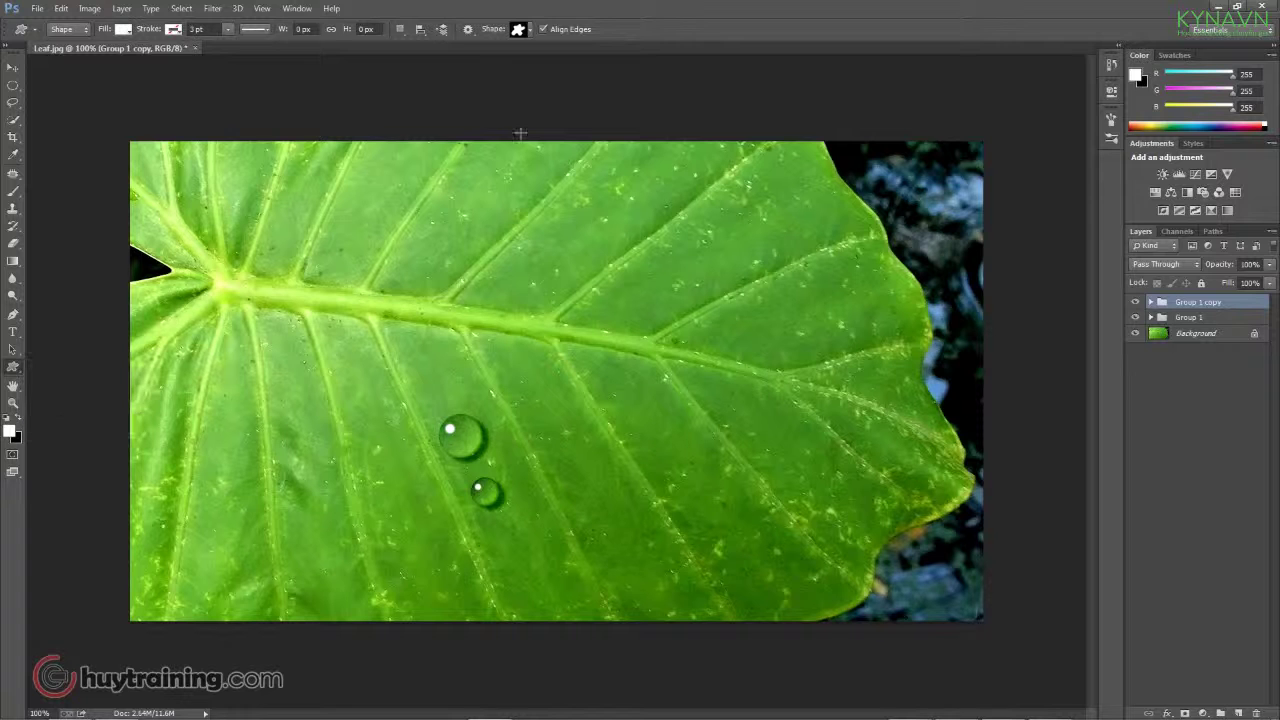
left_click(531, 30)
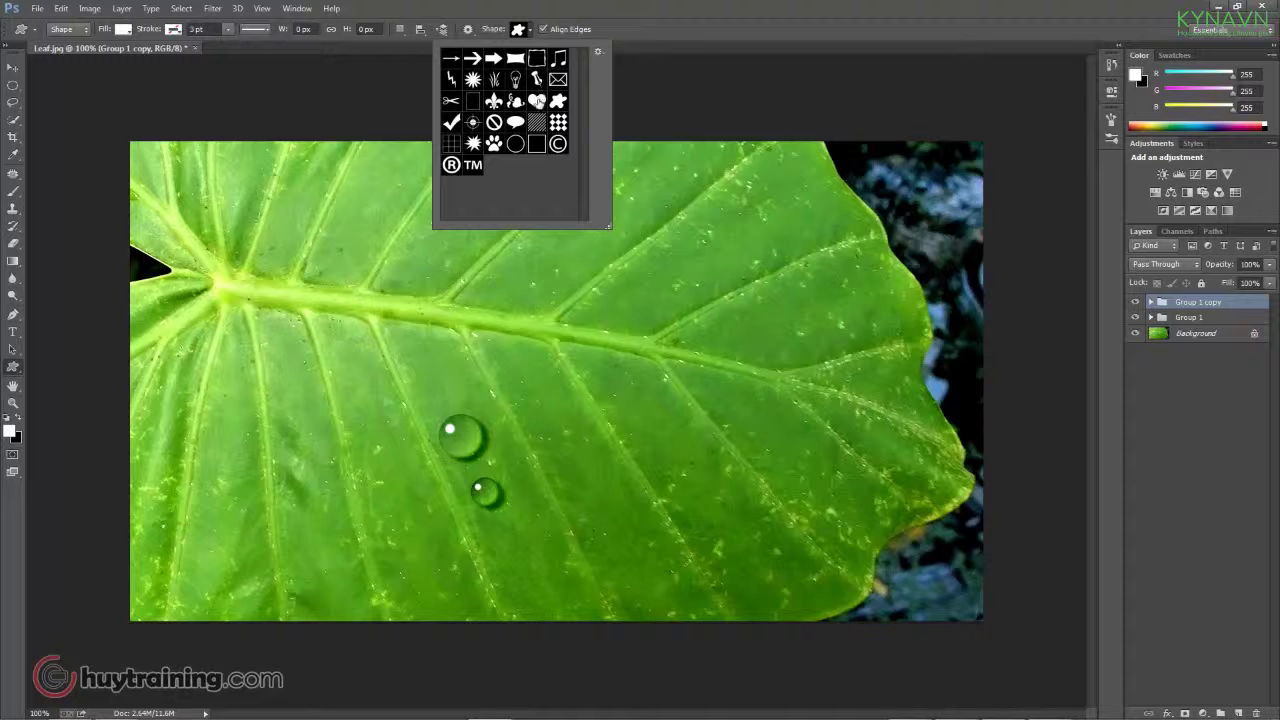
double_click(537, 102)
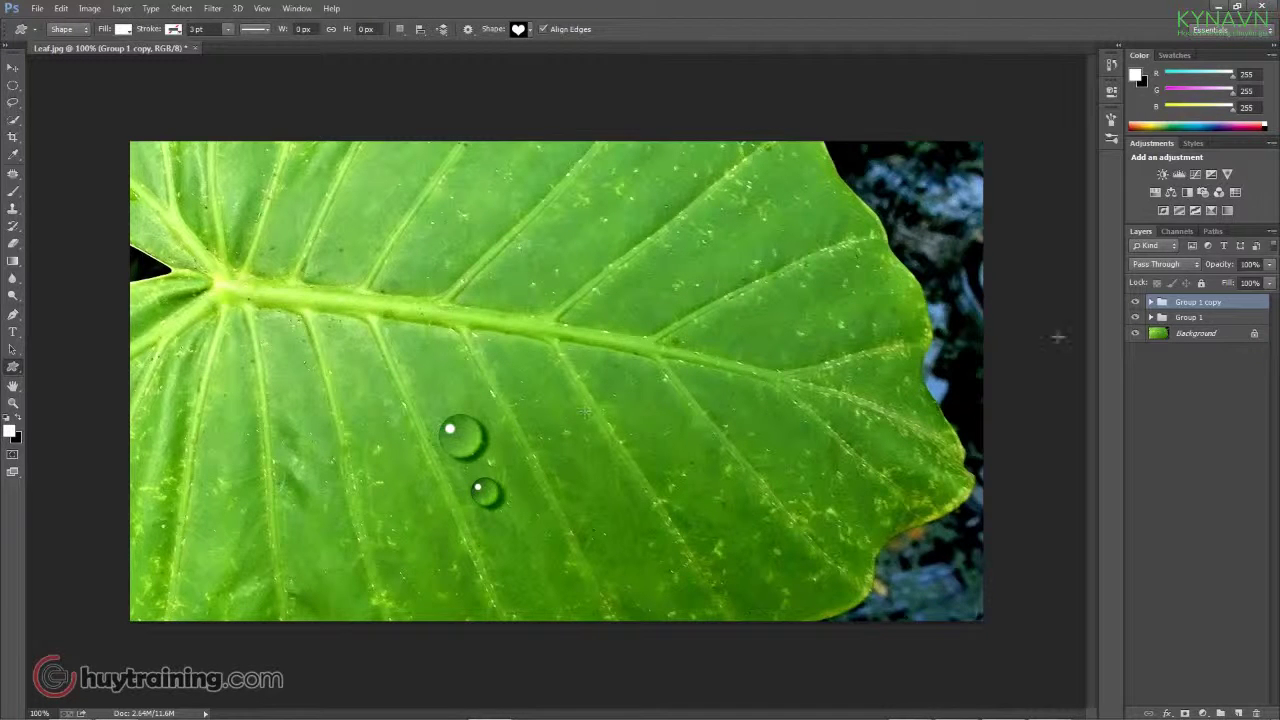
left_click_drag(370, 476, 288, 394)
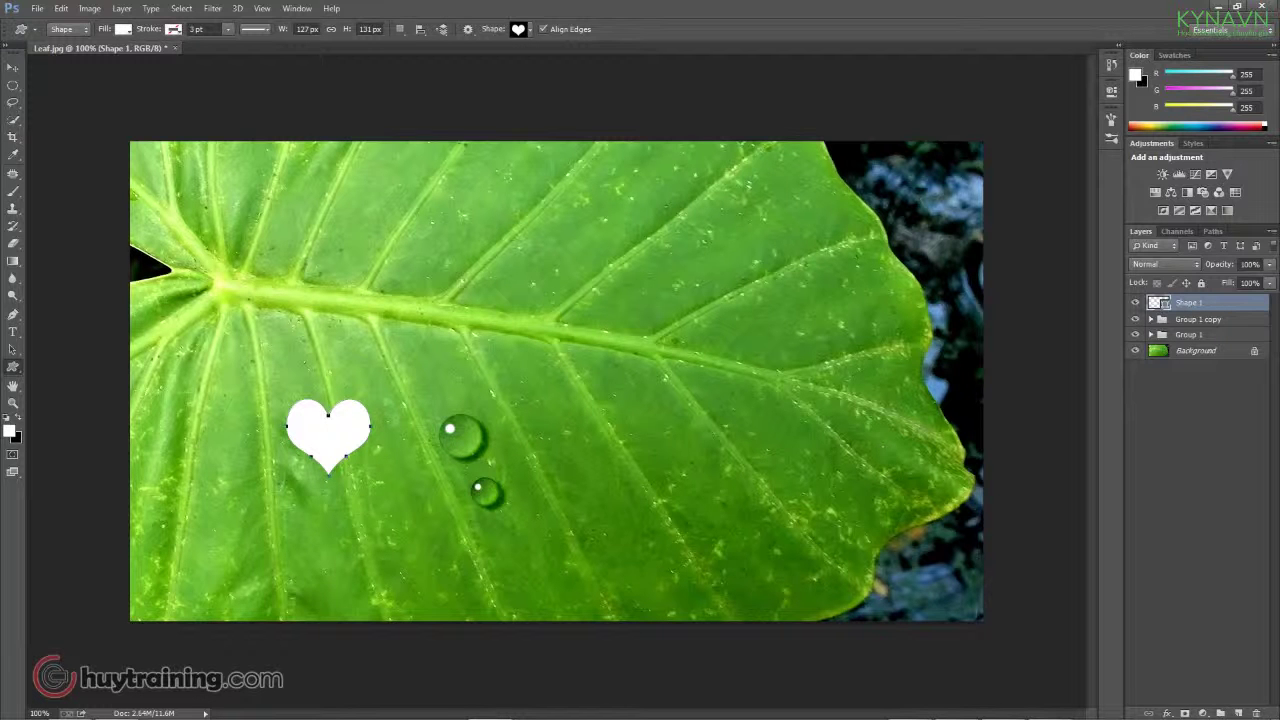
key("Return")
- Move the heart slightly down and to the right, and rasterize its shape layer
key("v")
mouse_move(334, 440)
left_mouse_down()
mouse_move(371, 436)
mouse_move(349, 457)
left_mouse_up()
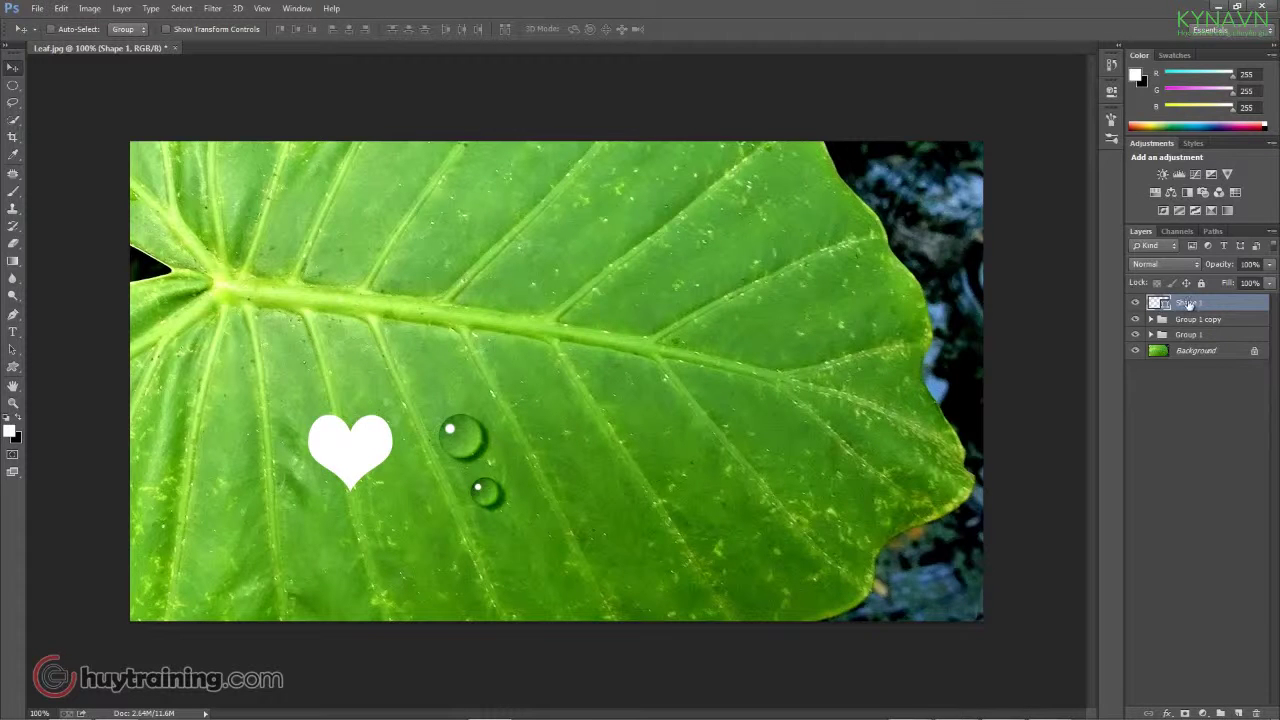
right_click(1190, 305)
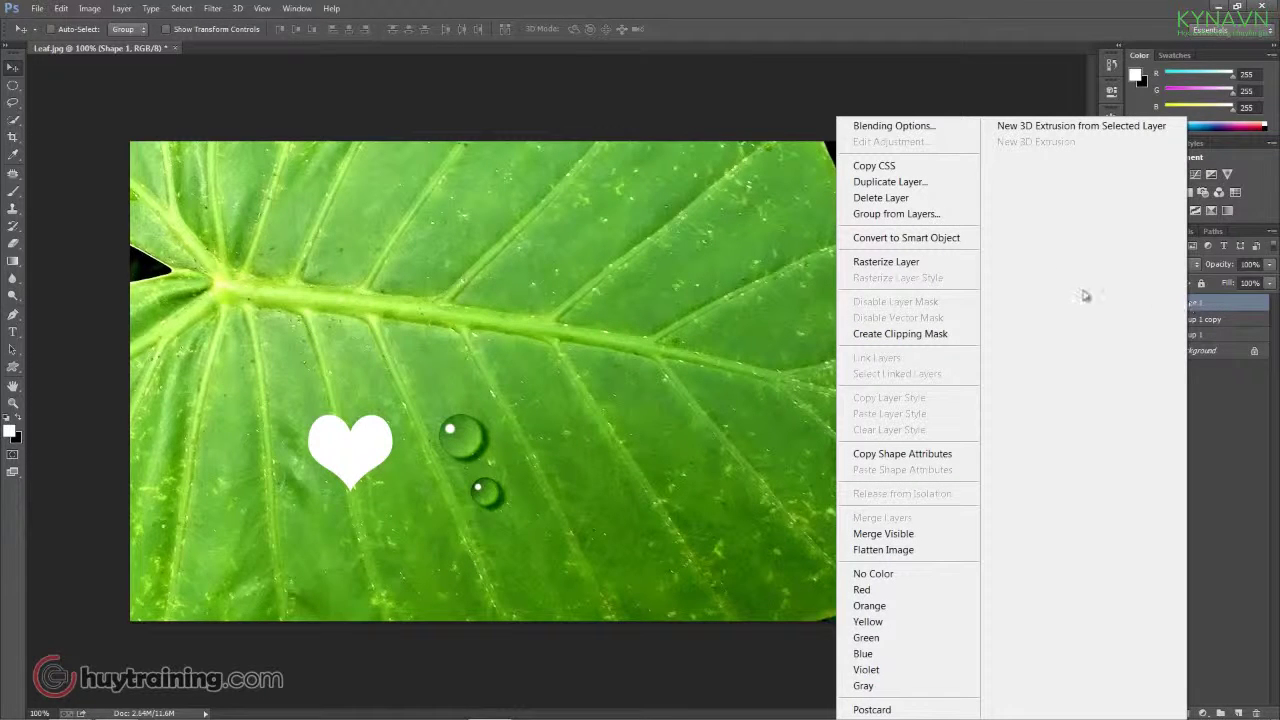
left_click(925, 266)
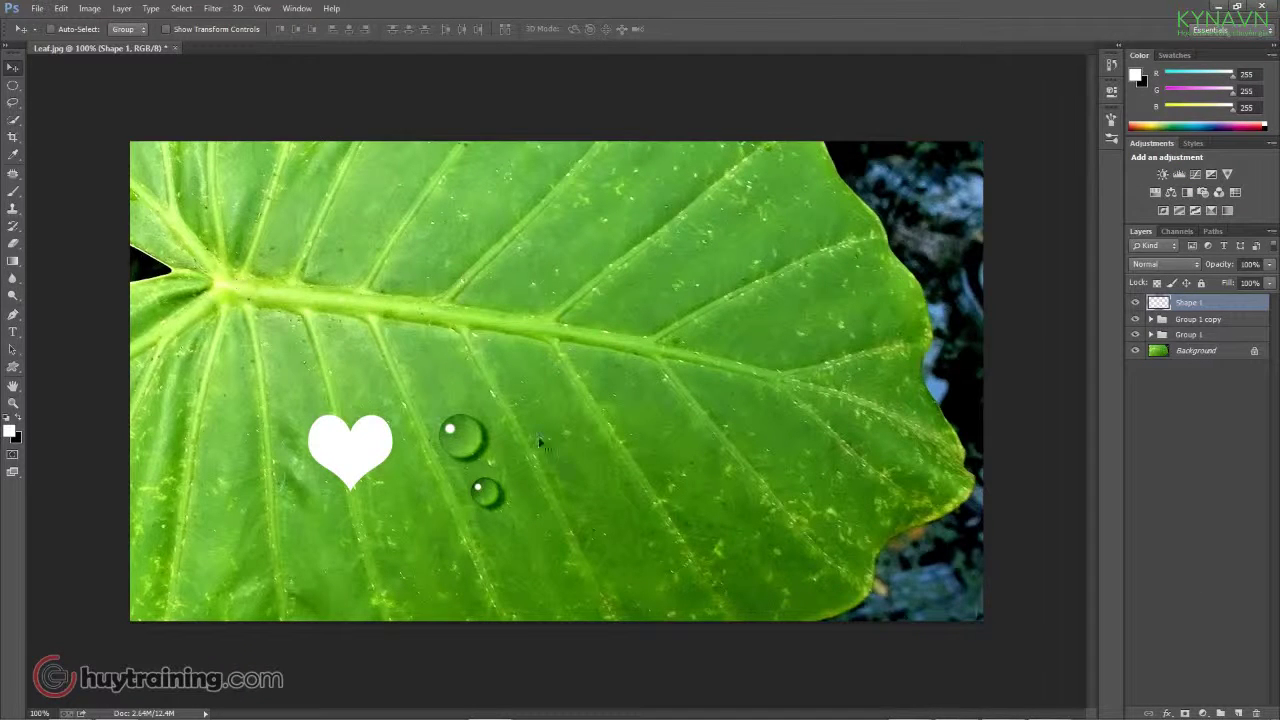
- Select the heart's outline, fill it with a diagonal black-to-white gradient from upper left to lower right, and deselect
left_click(1158, 302, "ctrl")
key("g")
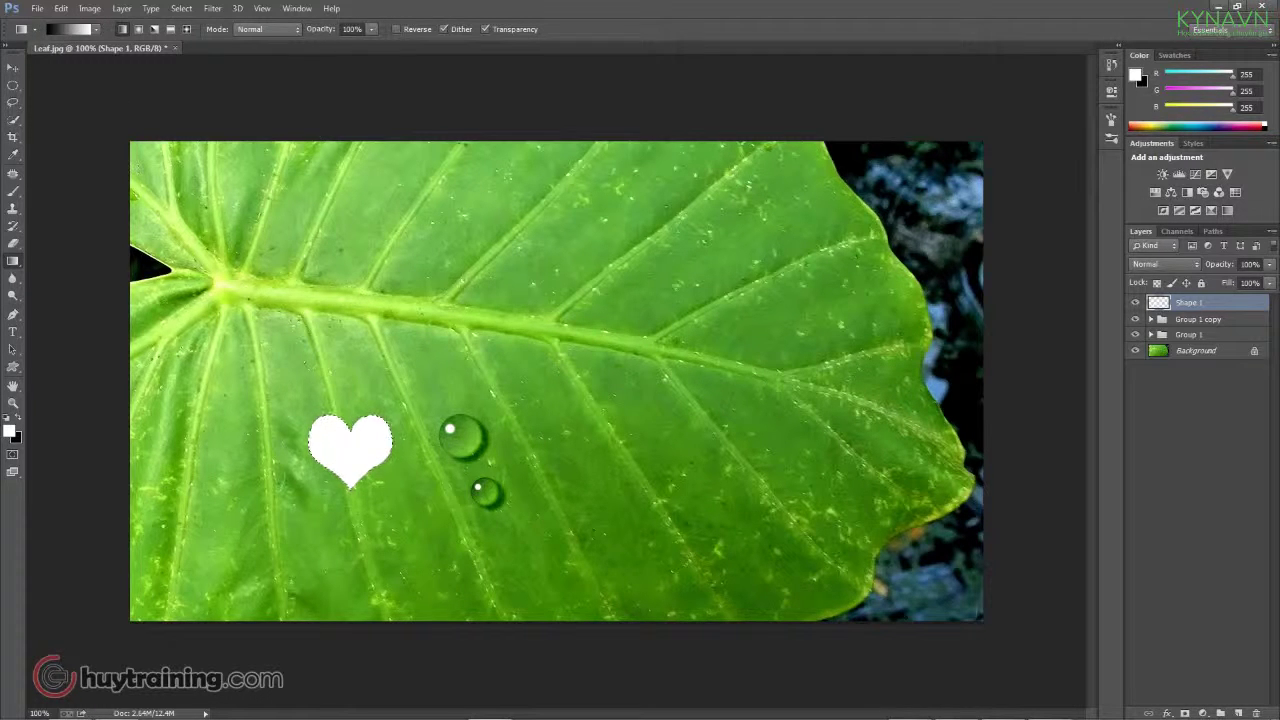
left_click_drag(322, 419, 375, 471)
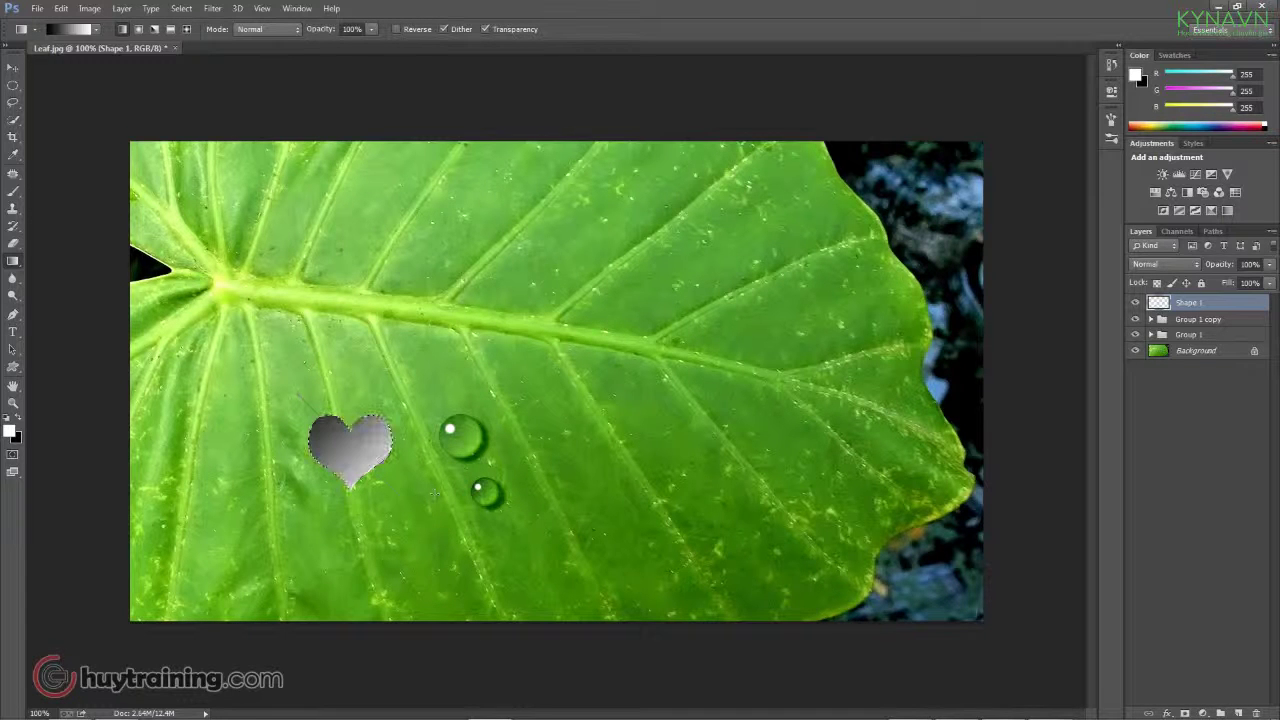
key("ctrl+d")
- Set the heart layer's blend mode to Overlay and transfer the small drop's Inner Shadow and Drop Shadow effects to it
left_click(1162, 264)
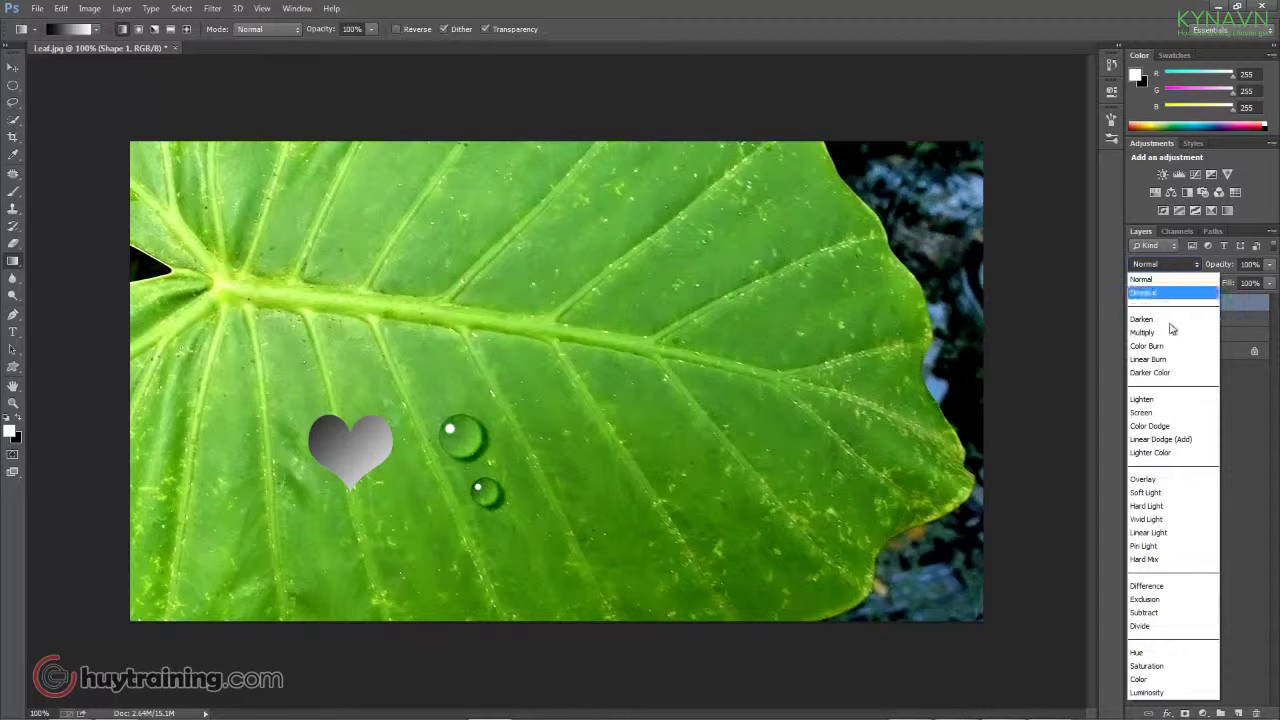
left_click(1164, 482)
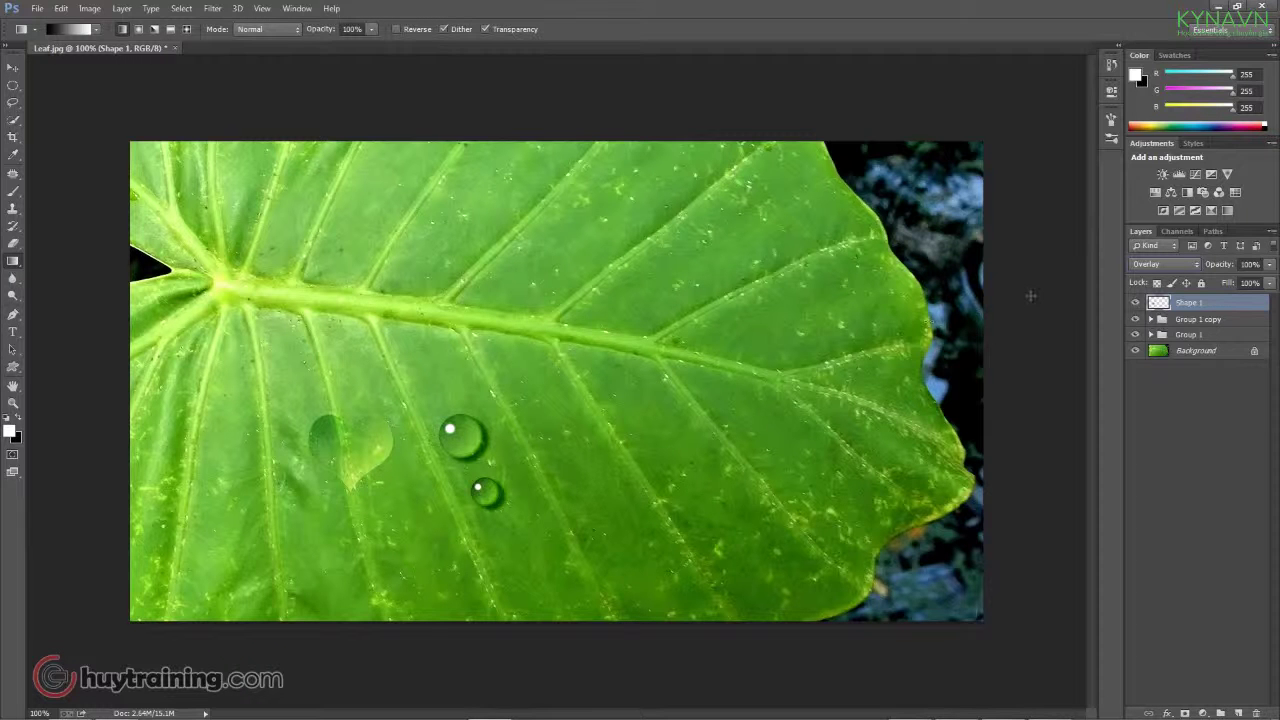
left_click(1150, 319)
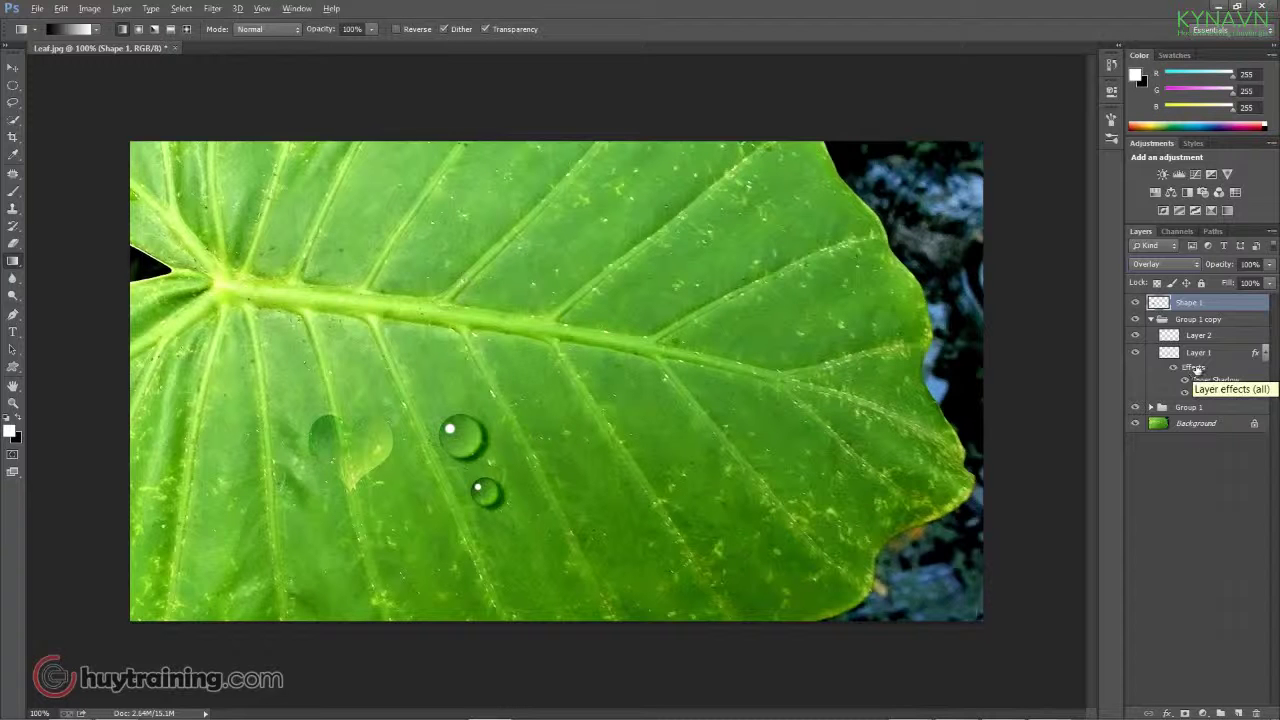
left_click_drag(1193, 367, 1190, 306)
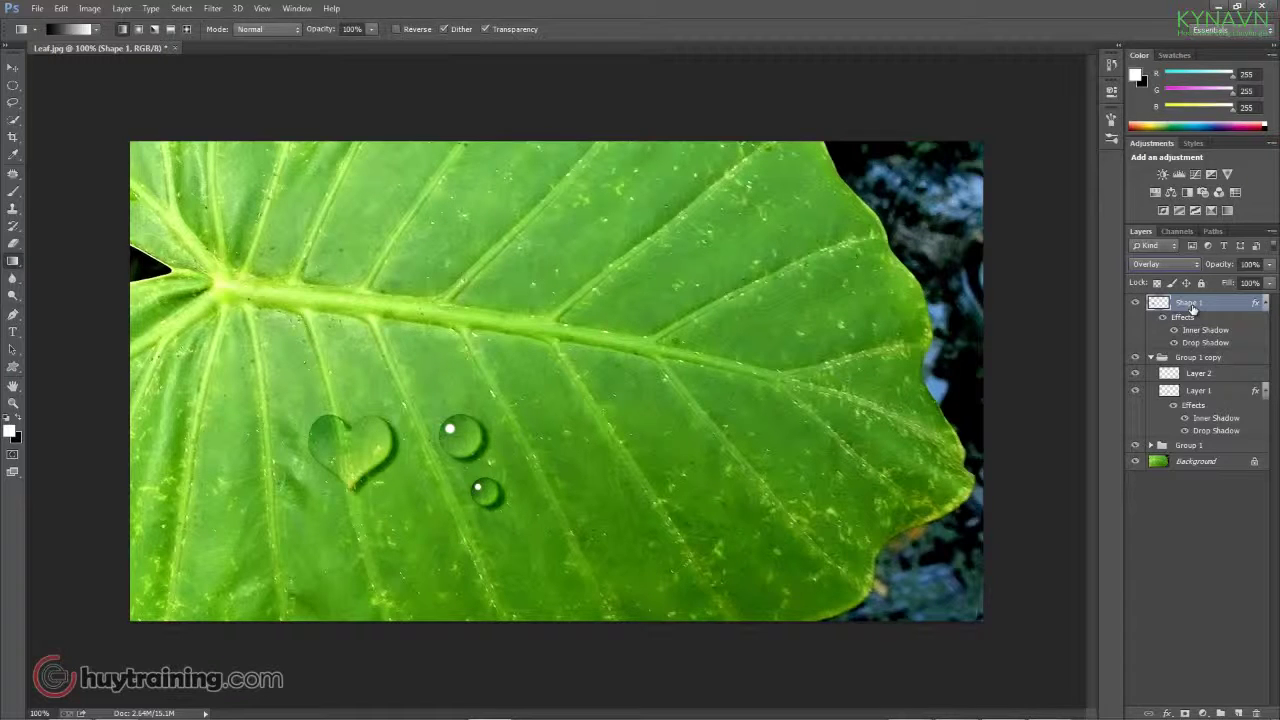
- Paint a white highlight with a 38 px brush on the heart's upper-left lobe on a new layer, with layer opacity 86%
key("ctrl+shift+n")
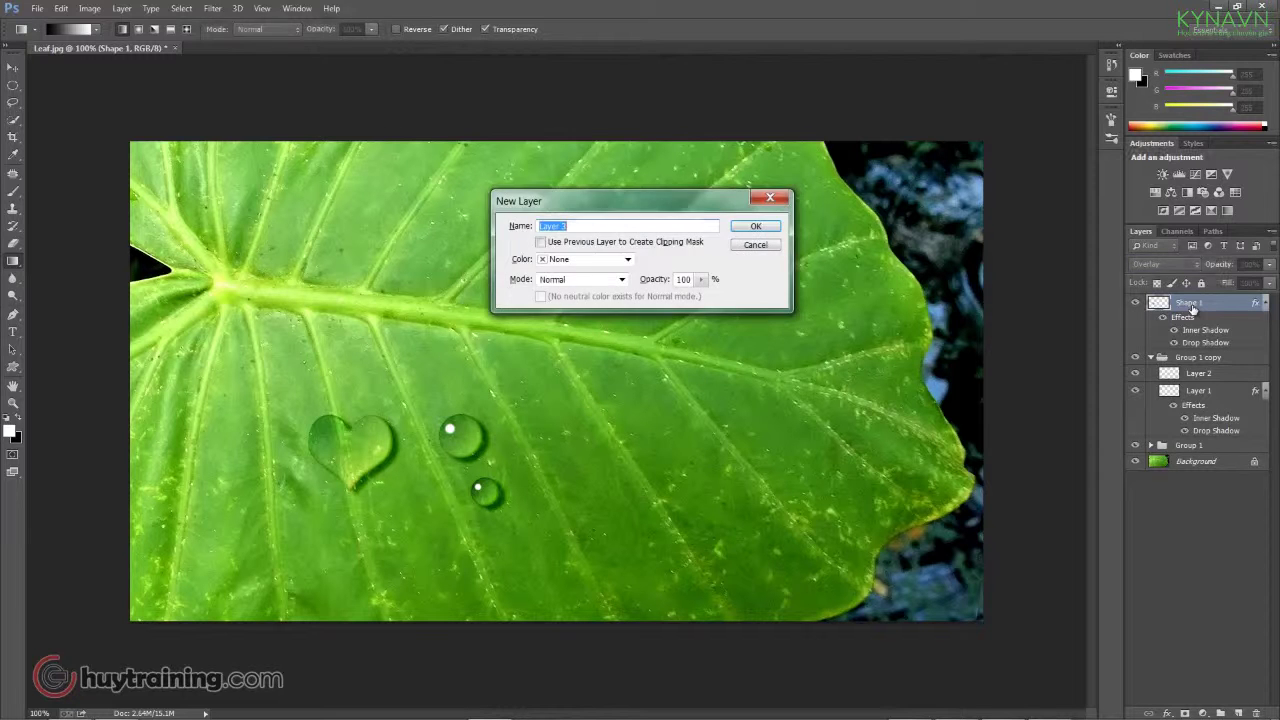
key("Return")
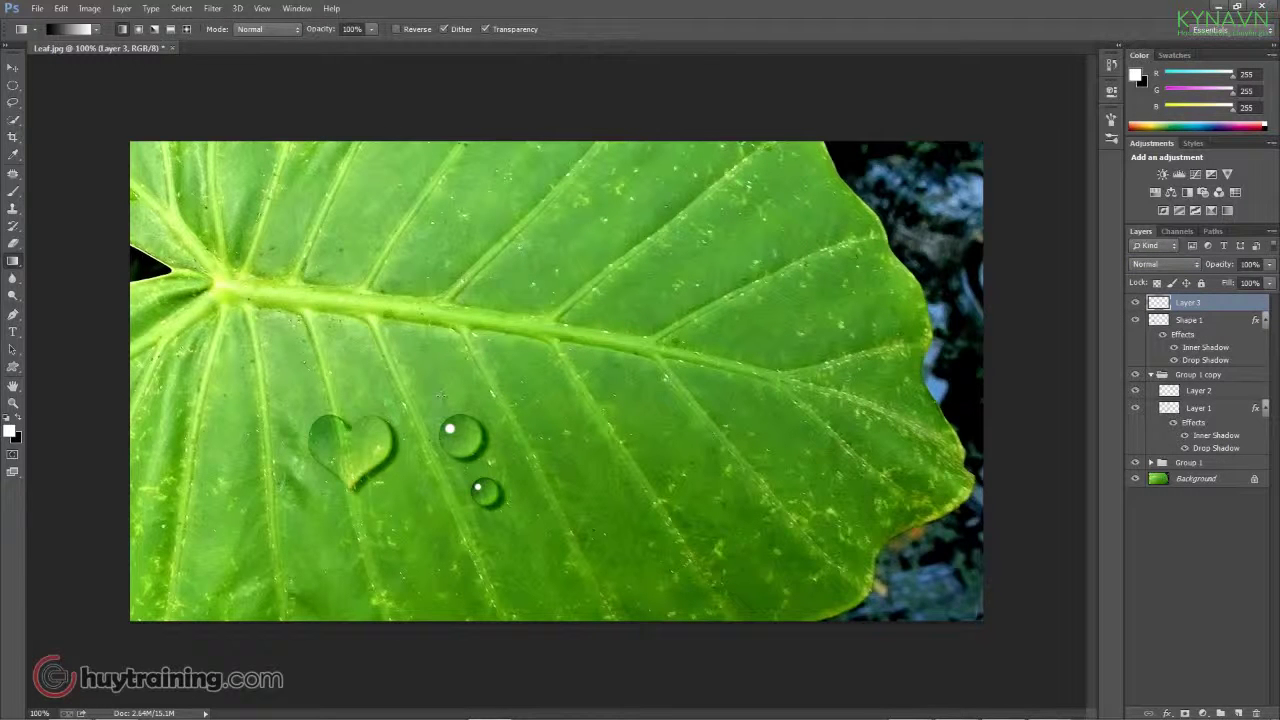
key("b")
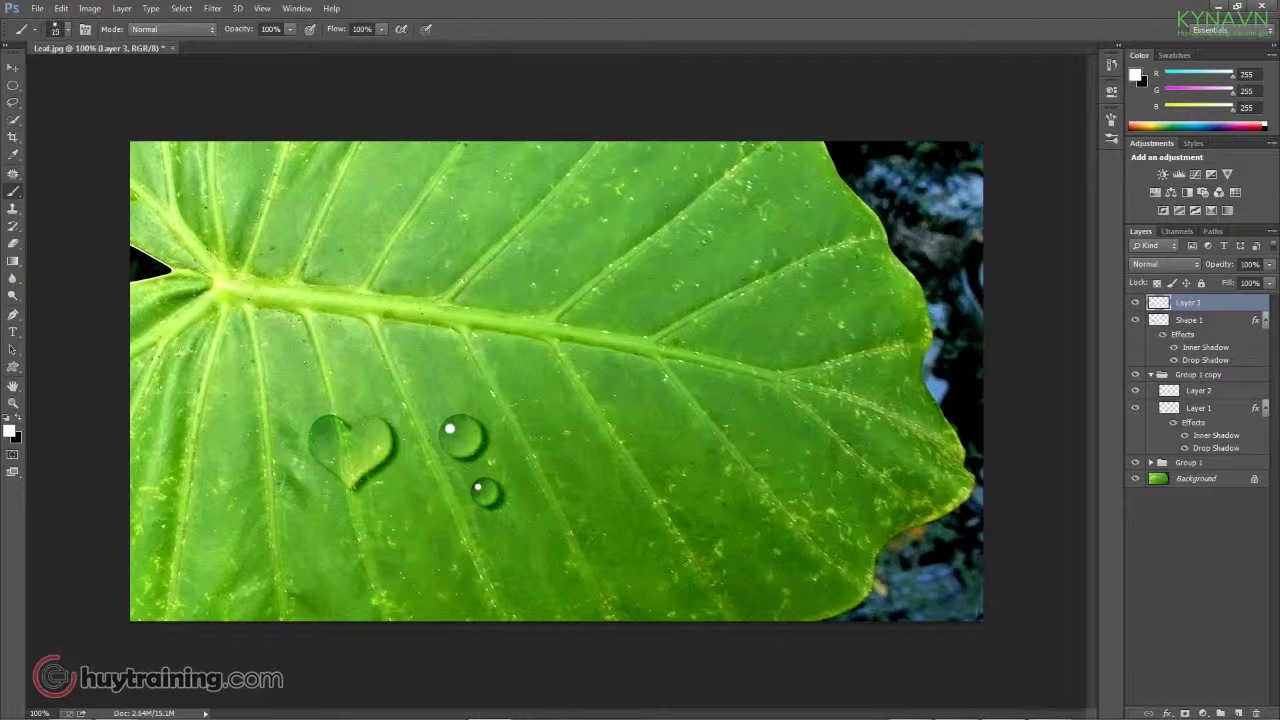
key("bracketright")
left_click(325, 432)
left_click(1266, 283)
left_click_drag(1263, 284, 1261, 284)
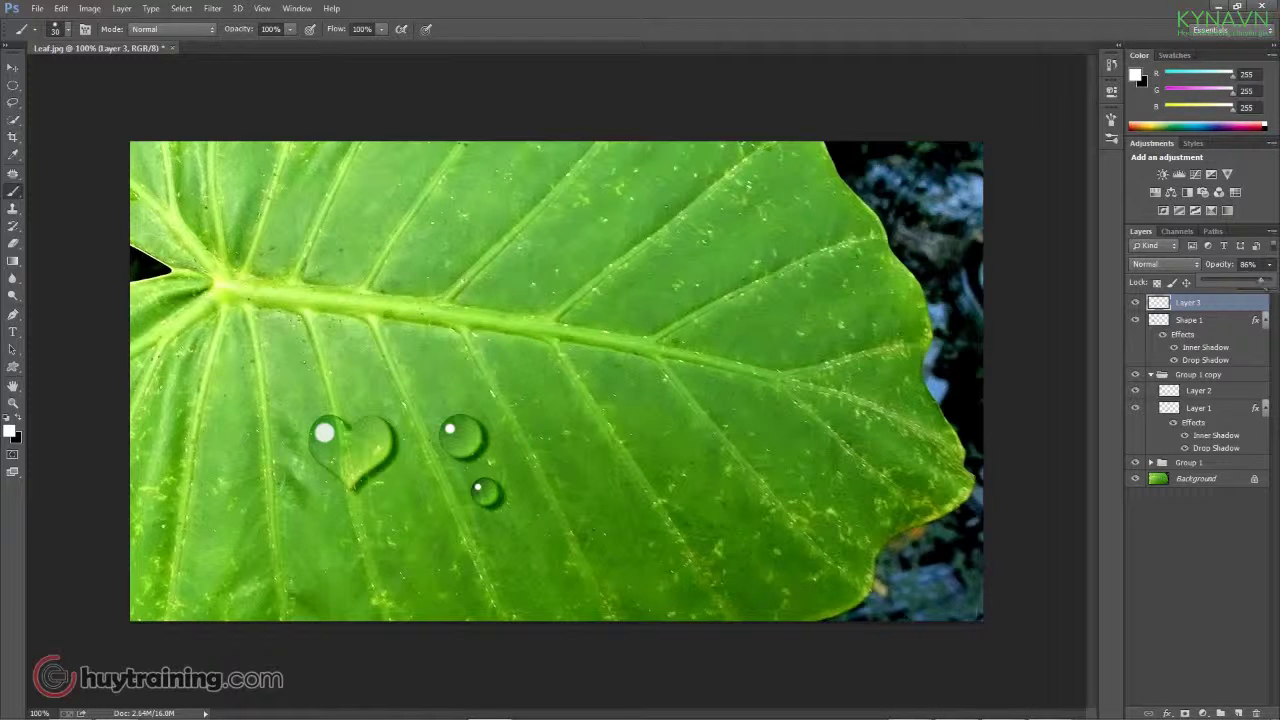
- Group the heart layer with its highlight layer and place a duplicate of the group to the right of the round drops
key("ctrl+minus")
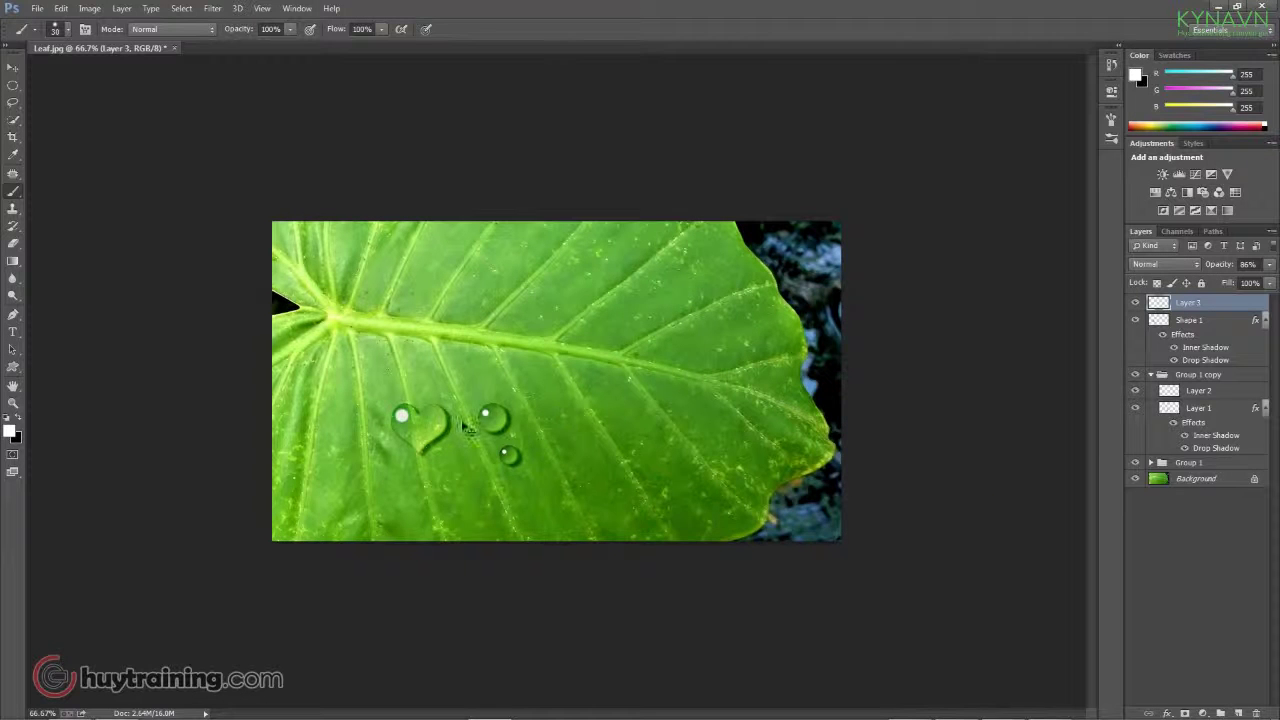
key("ctrl+plus")
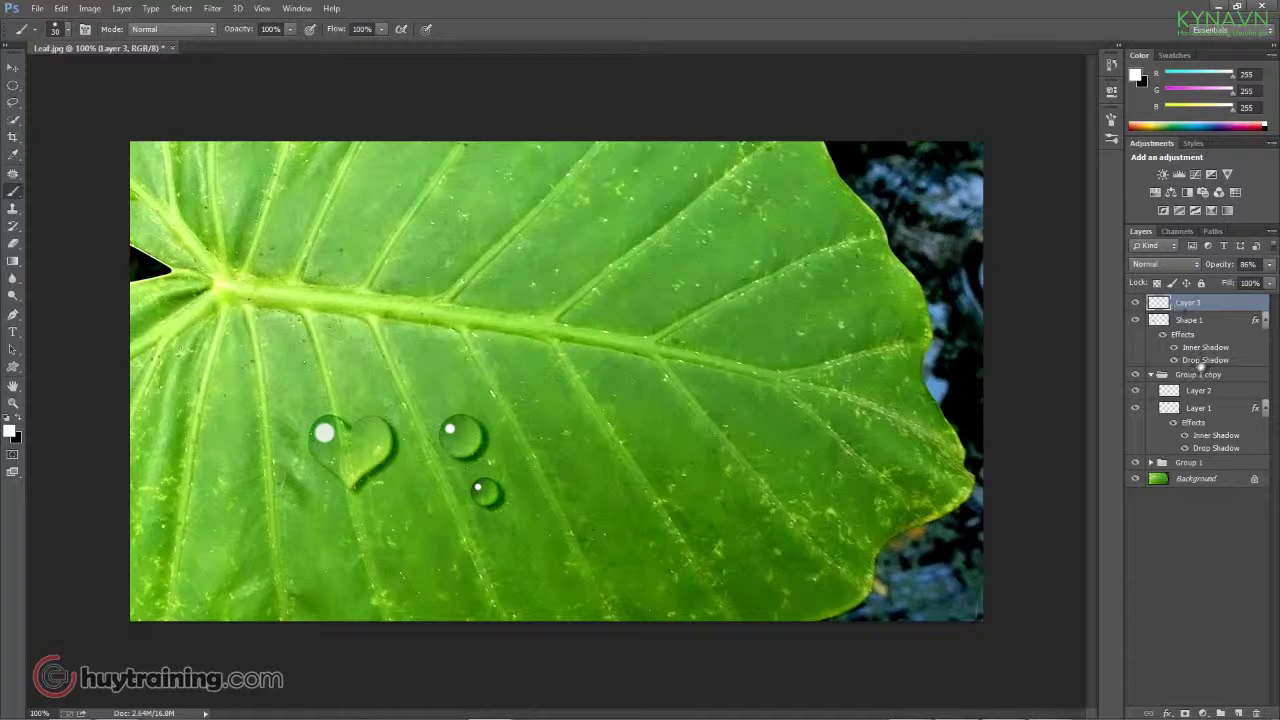
left_click(1188, 320, "shift")
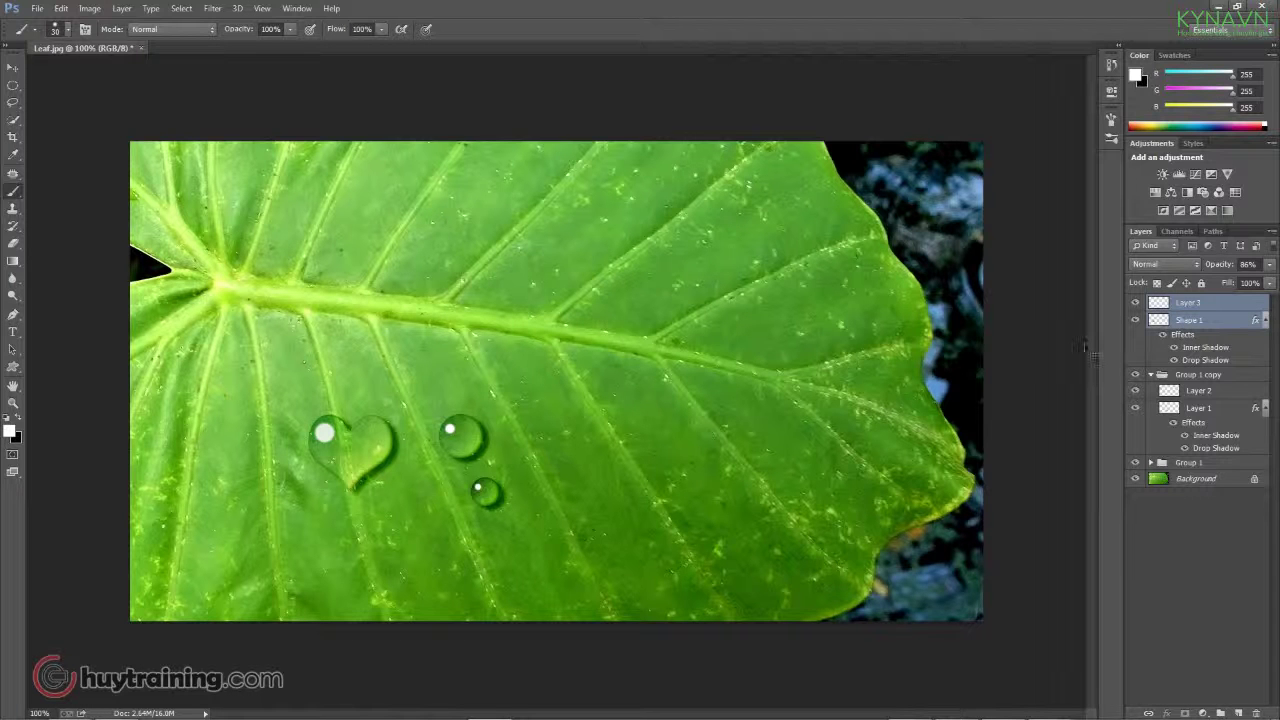
key("ctrl+g")
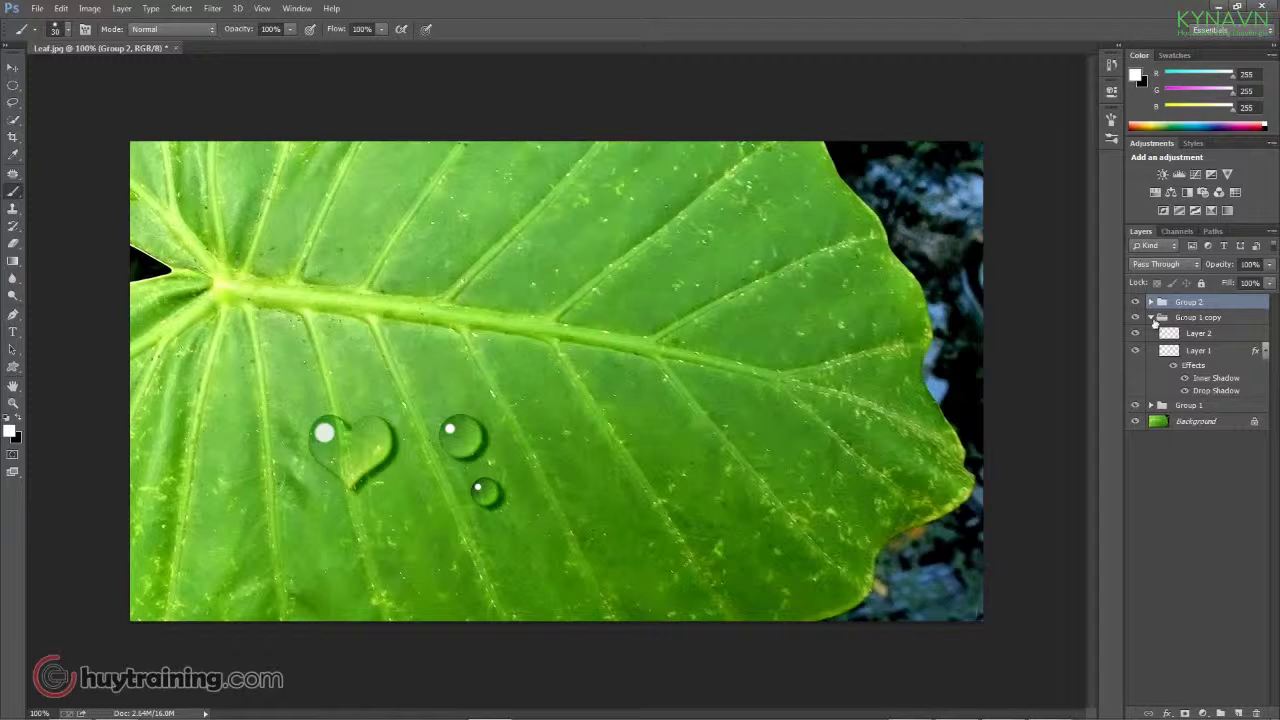
left_click(1152, 317)
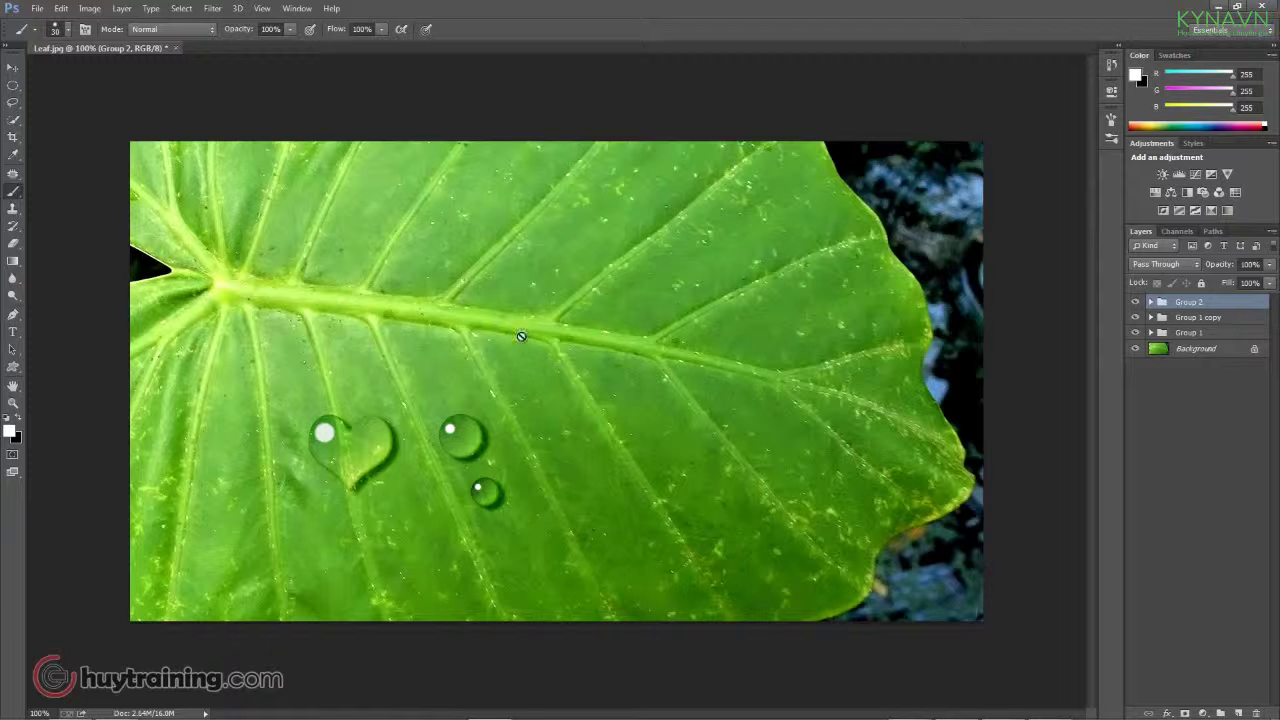
key("v")
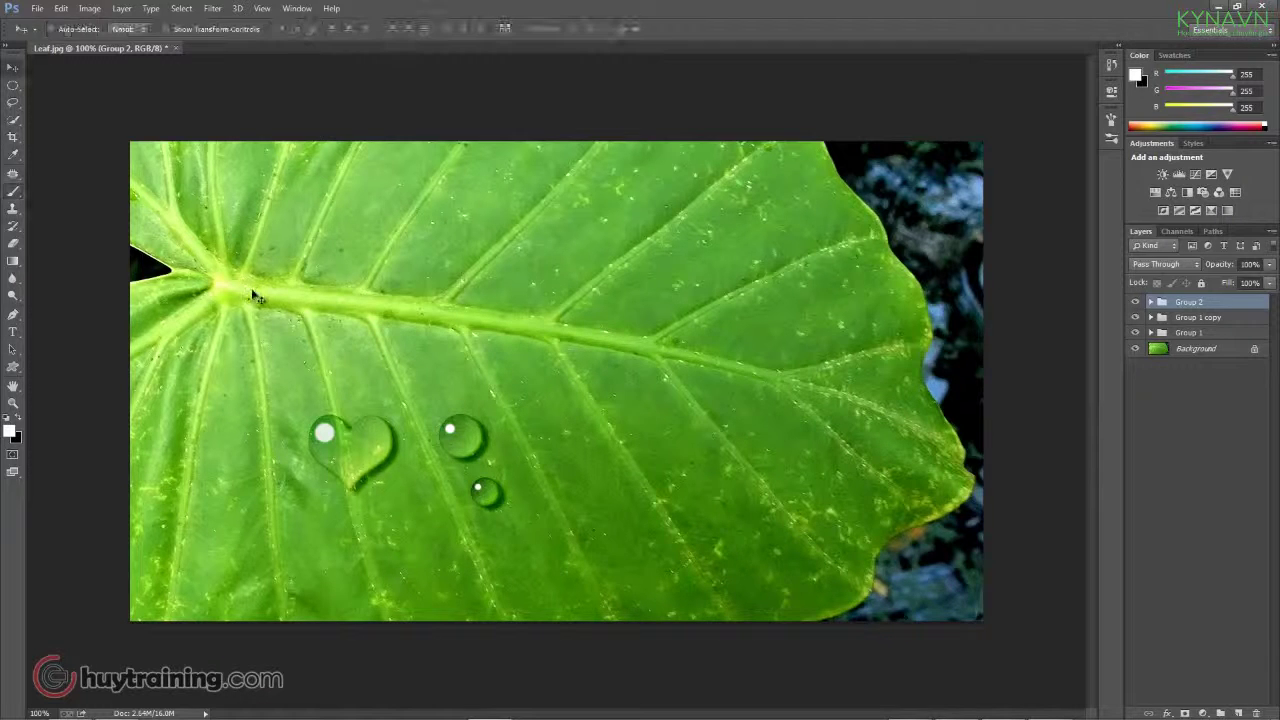
left_click_drag(366, 461, 588, 440)
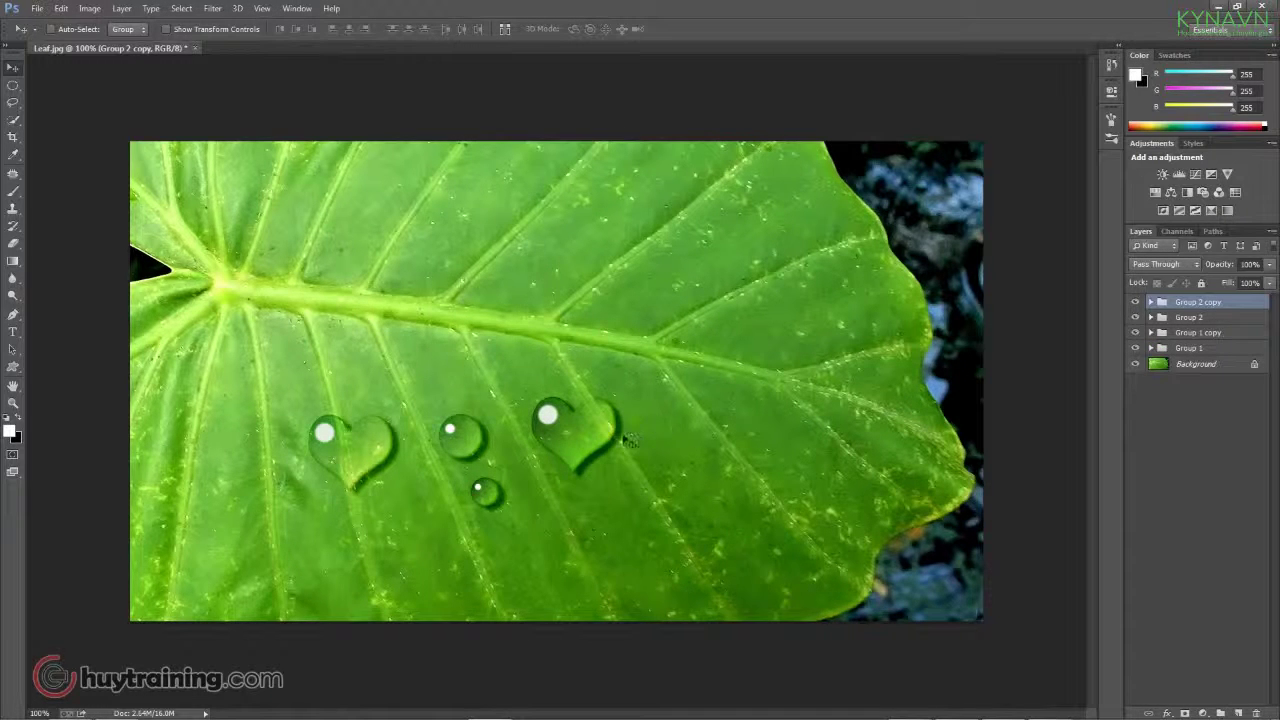
- Scale the duplicated heart drop down to roughly half size and place it below and left of the large heart
key("ctrl+t")
left_click_drag(618, 398, 312, 500)
key("Return")
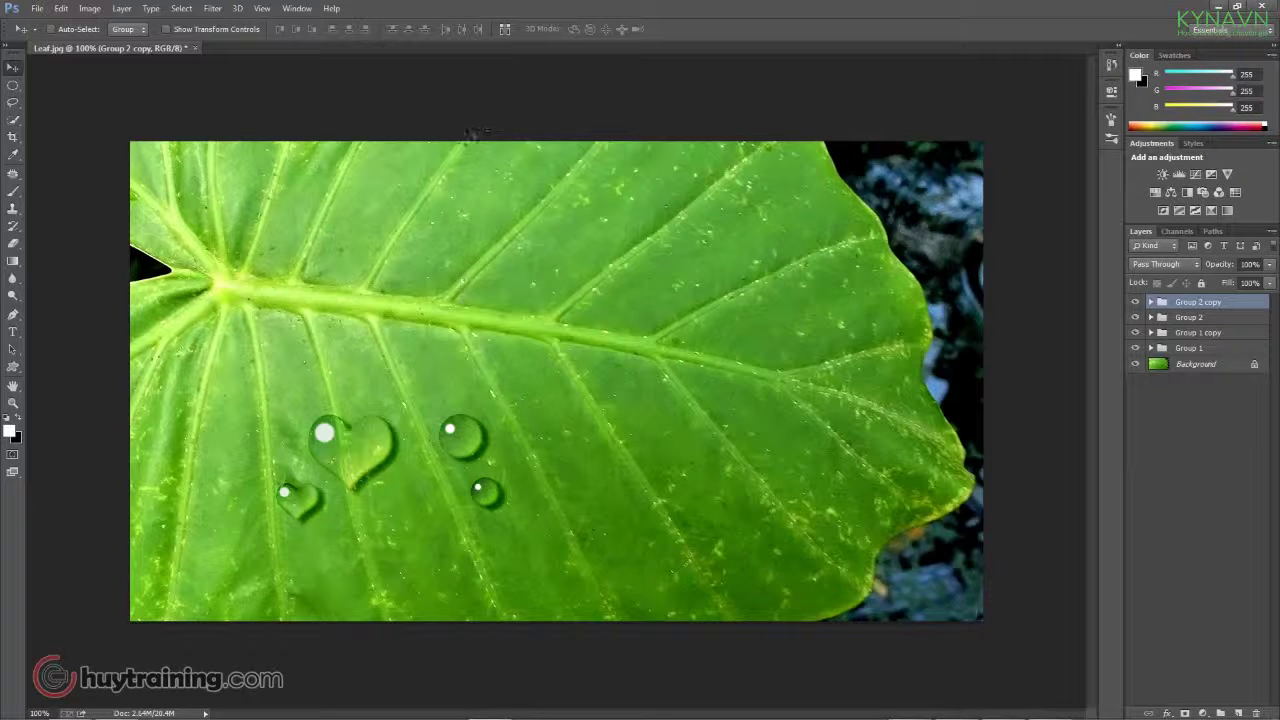
left_click_drag(13, 366, 60, 434)
left_click(529, 30)
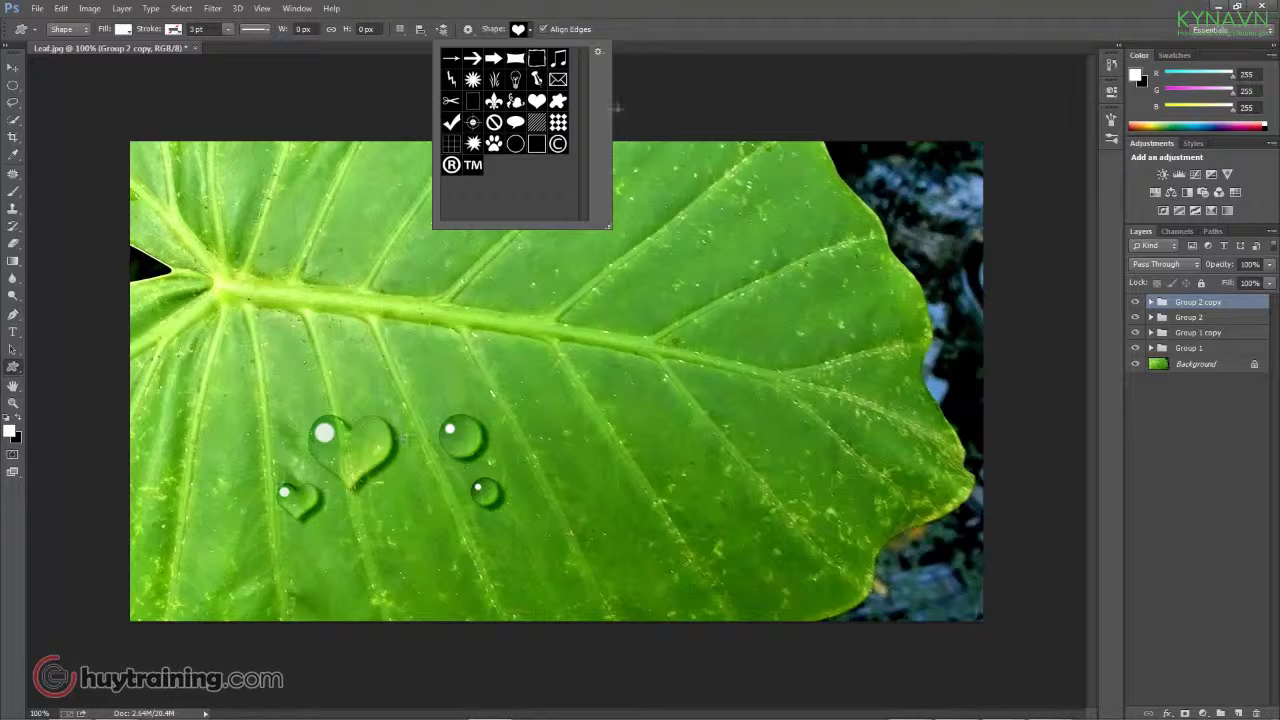
left_click(408, 439)
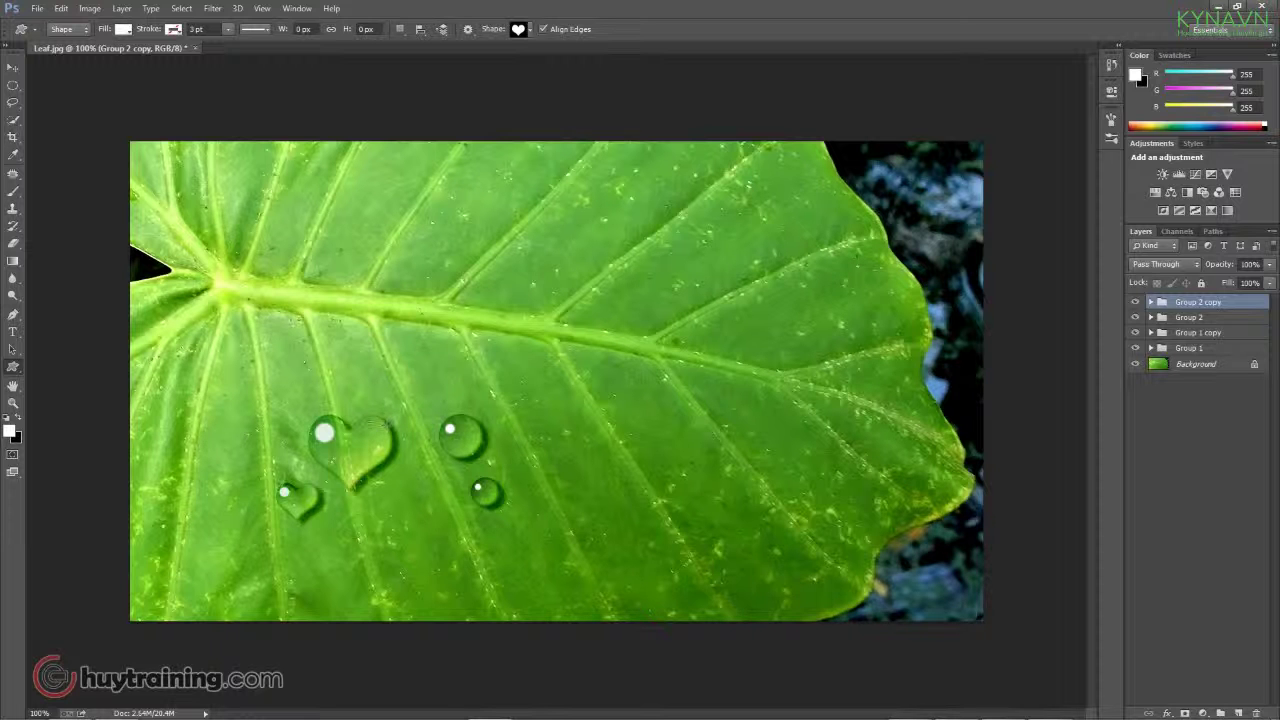
- Reduce the small heart group's opacity to about 93% and slightly lower the large heart group's opacity
left_click(1270, 264)
left_click_drag(1268, 283, 1262, 284)
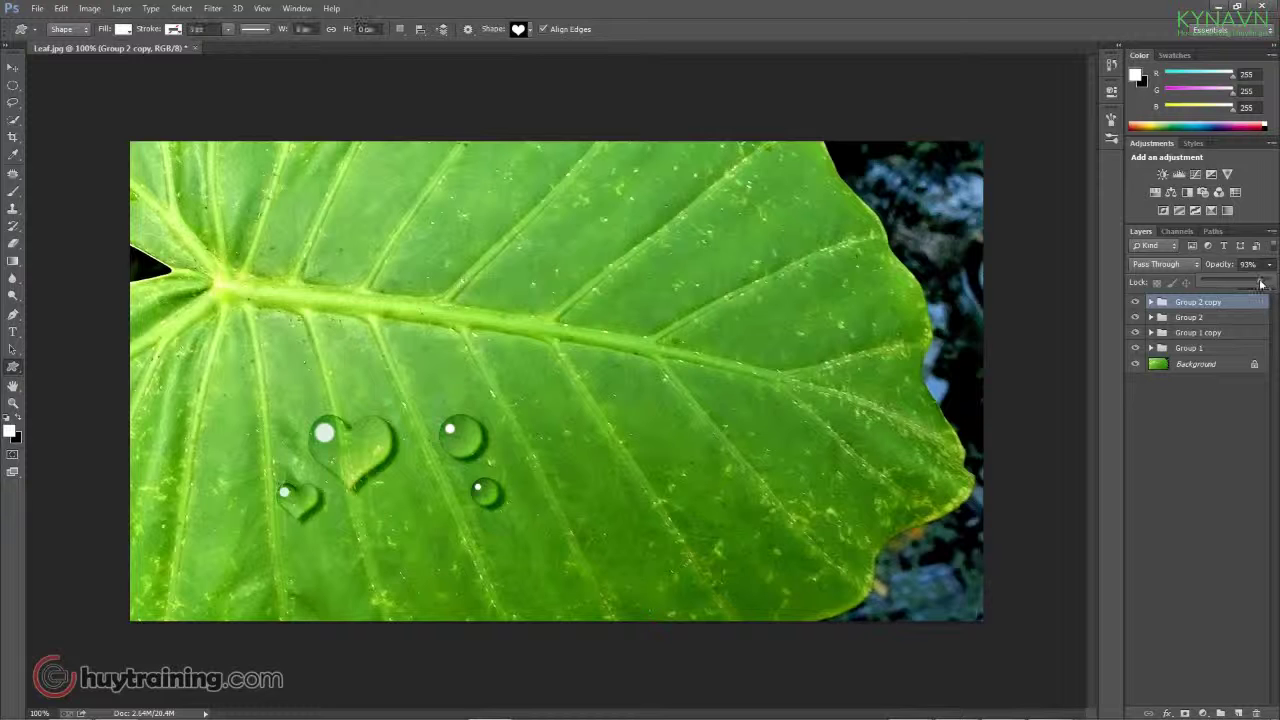
key("alt+bracketleft")
left_click(1270, 264)
left_click_drag(1268, 283, 1258, 284)
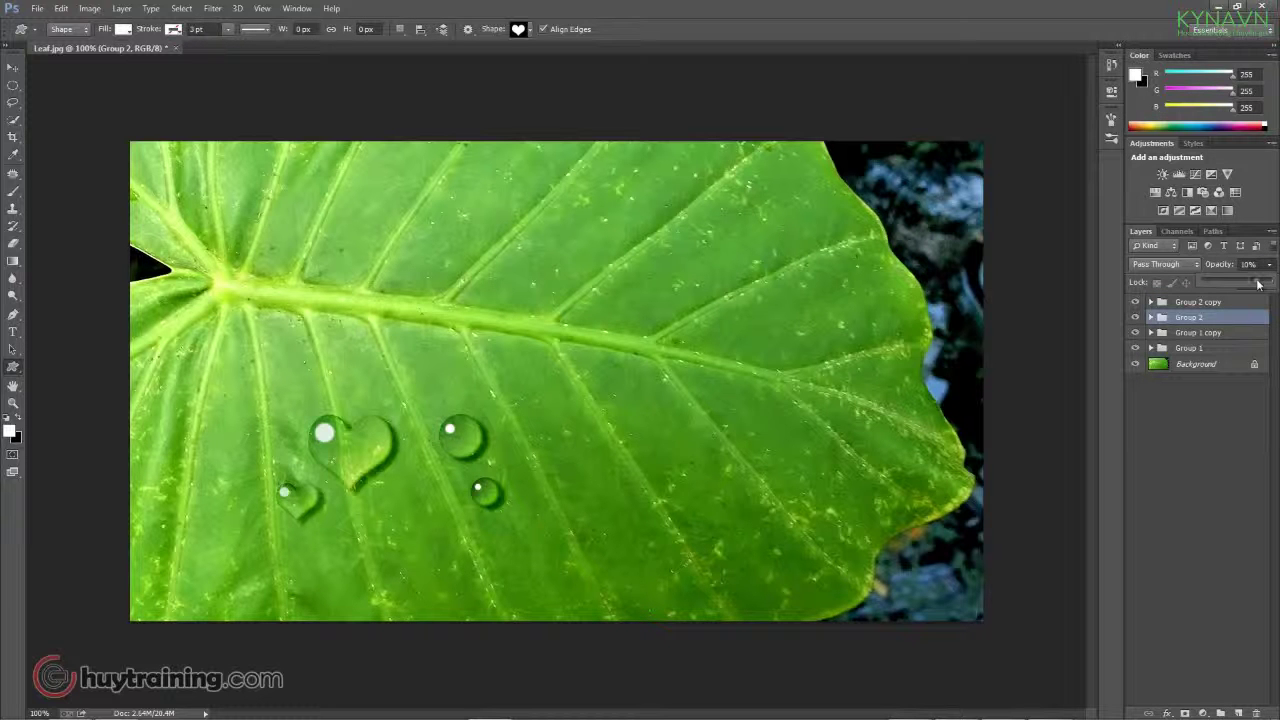
- Set the opacity of both round drop groups, Group 1 copy and Group 1, to 81%
key("alt+bracketleft")
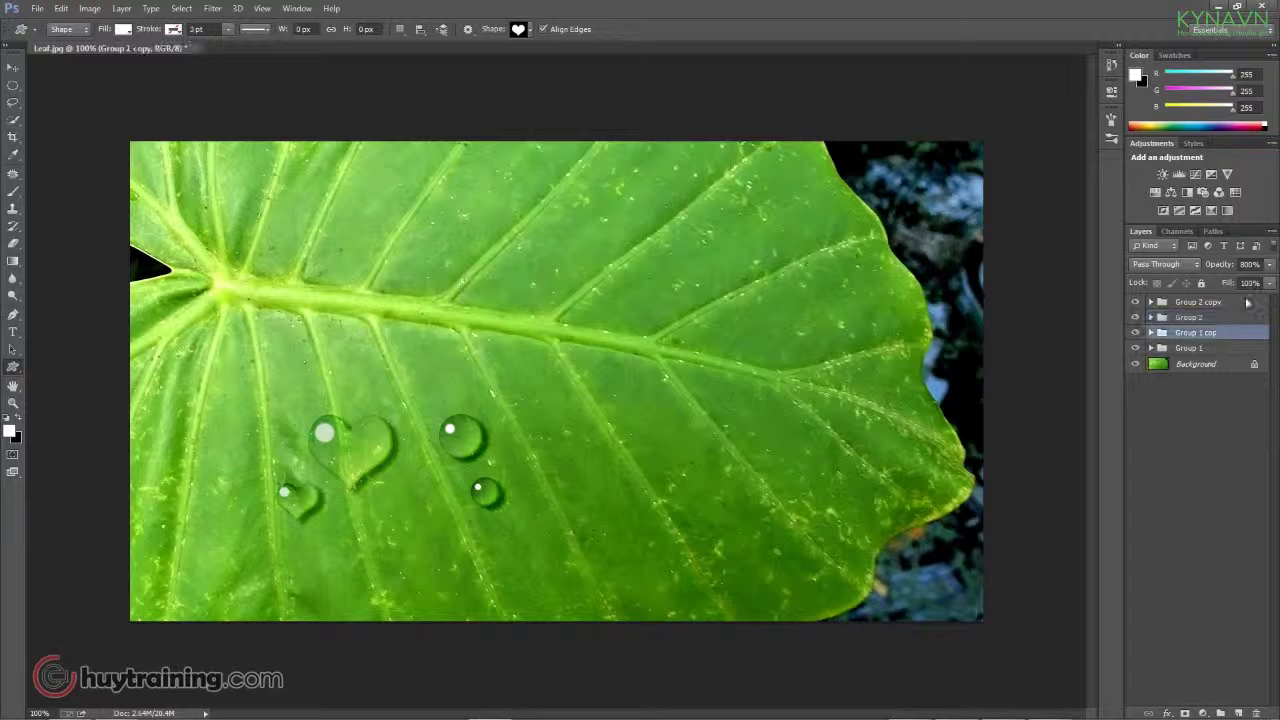
left_click(1270, 264)
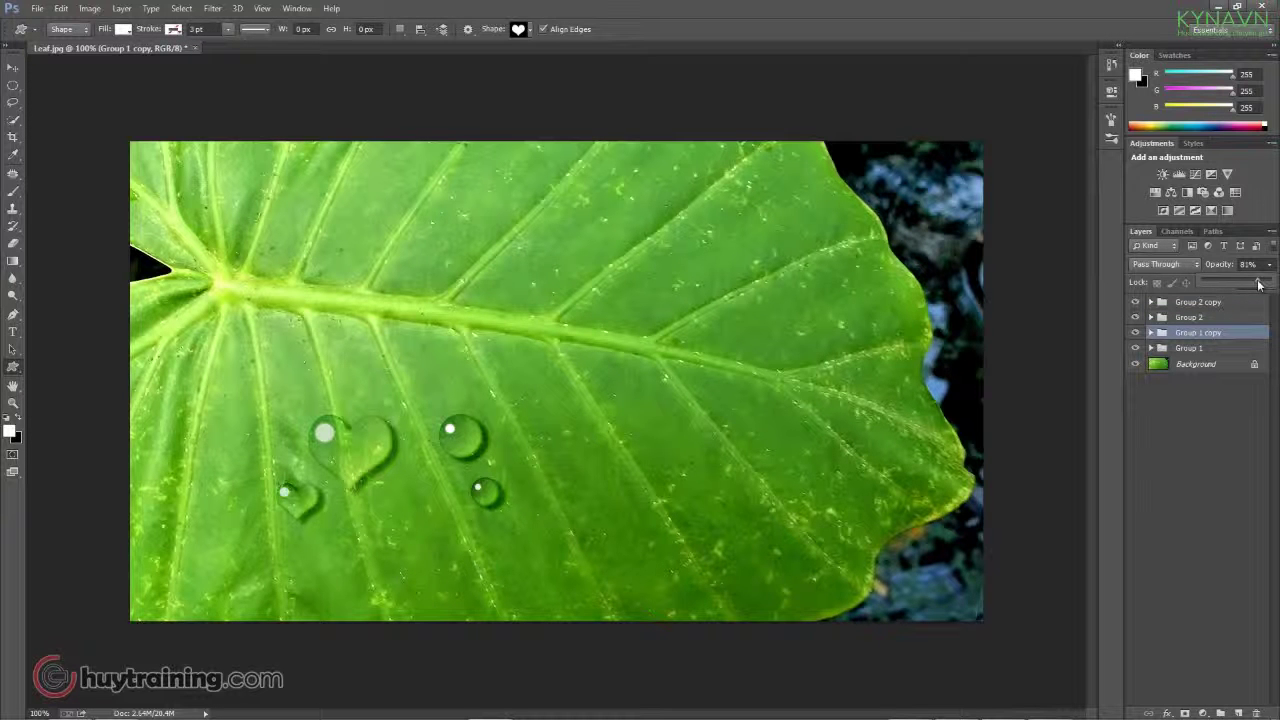
key("alt+bracketleft")
left_click(1270, 264)
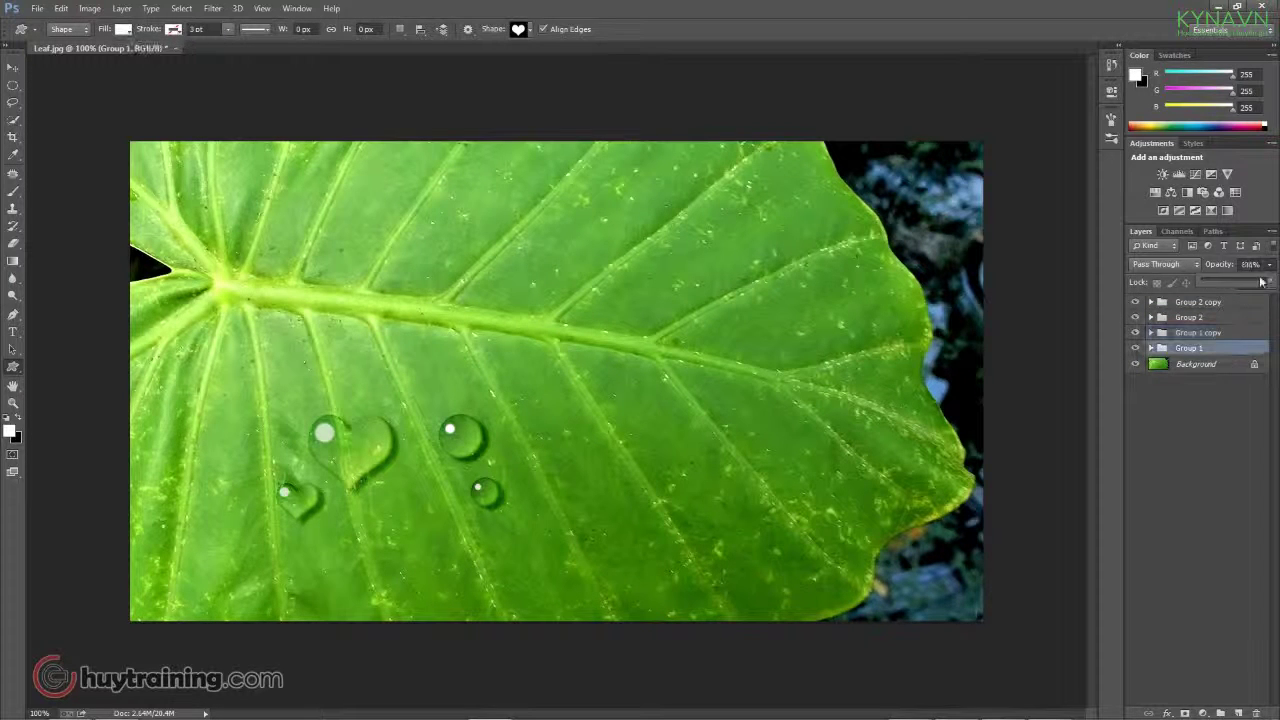
left_click_drag(1264, 284, 1256, 284)
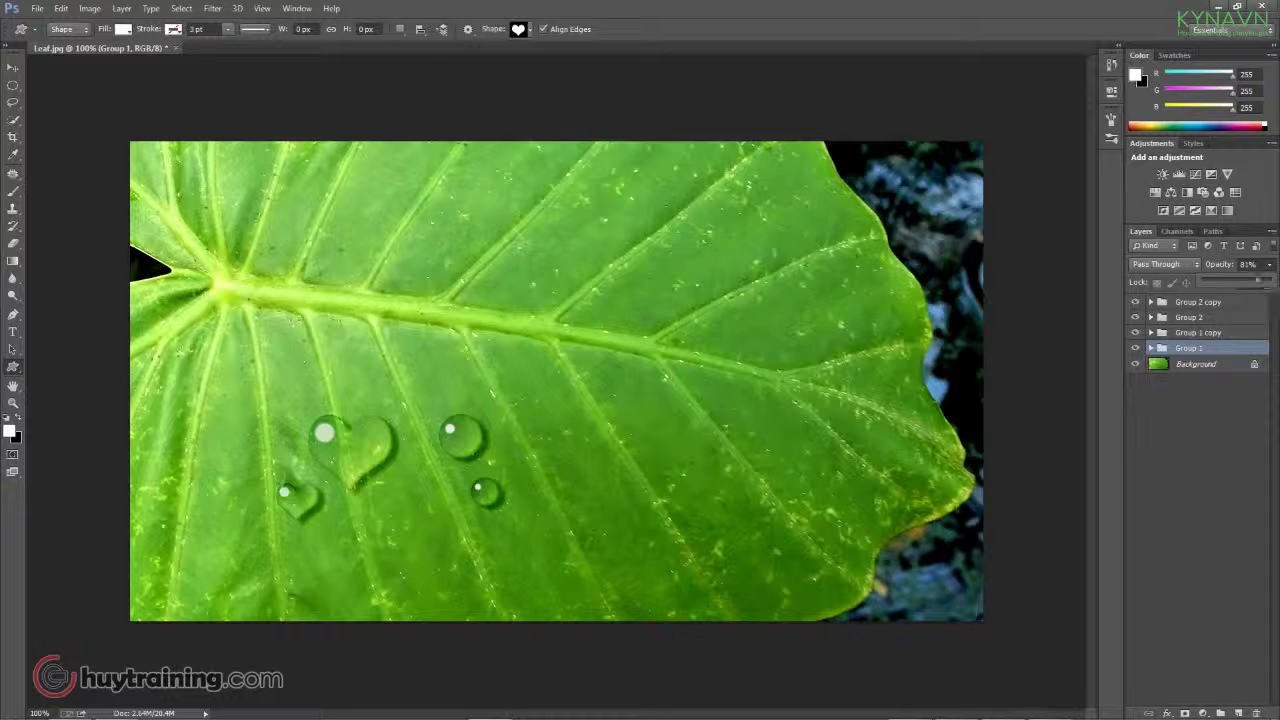